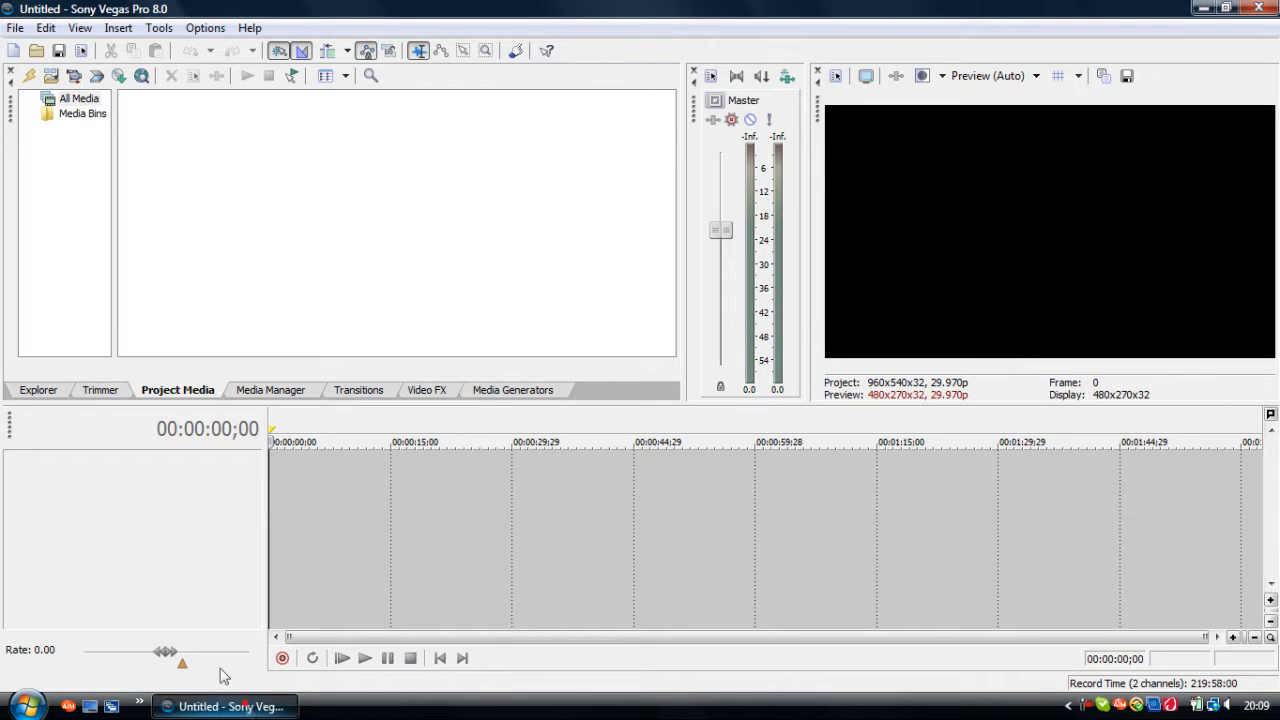
# - Create a new project with the custom 960x540, 29.970 fps settings and make those settings the default for all new projects
pyautogui.click(18, 34)
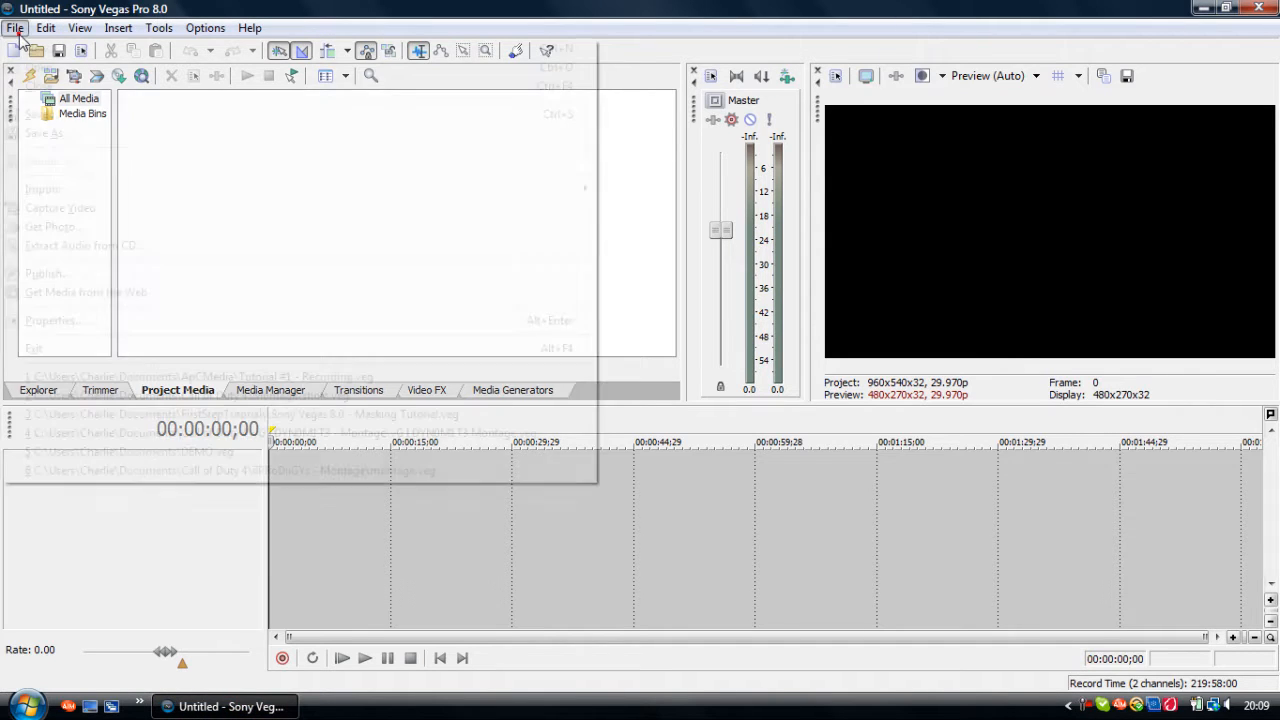
pyautogui.click(40, 48)
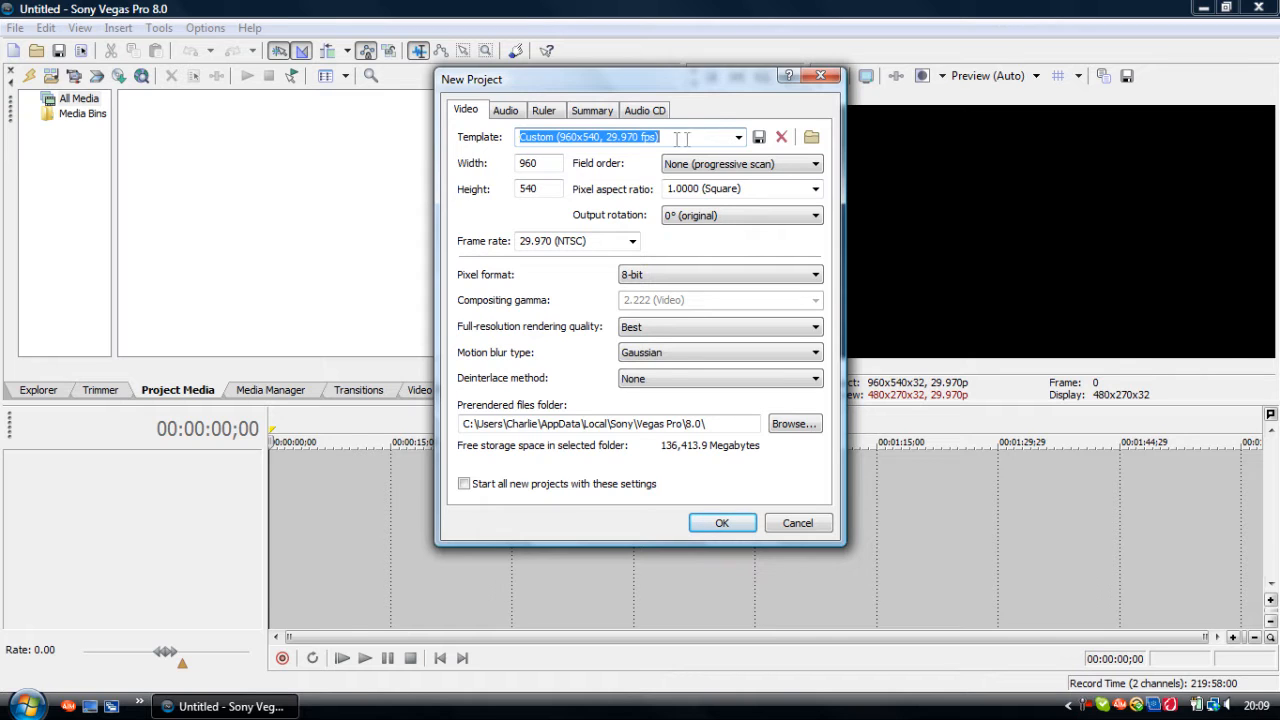
pyautogui.click(736, 139)
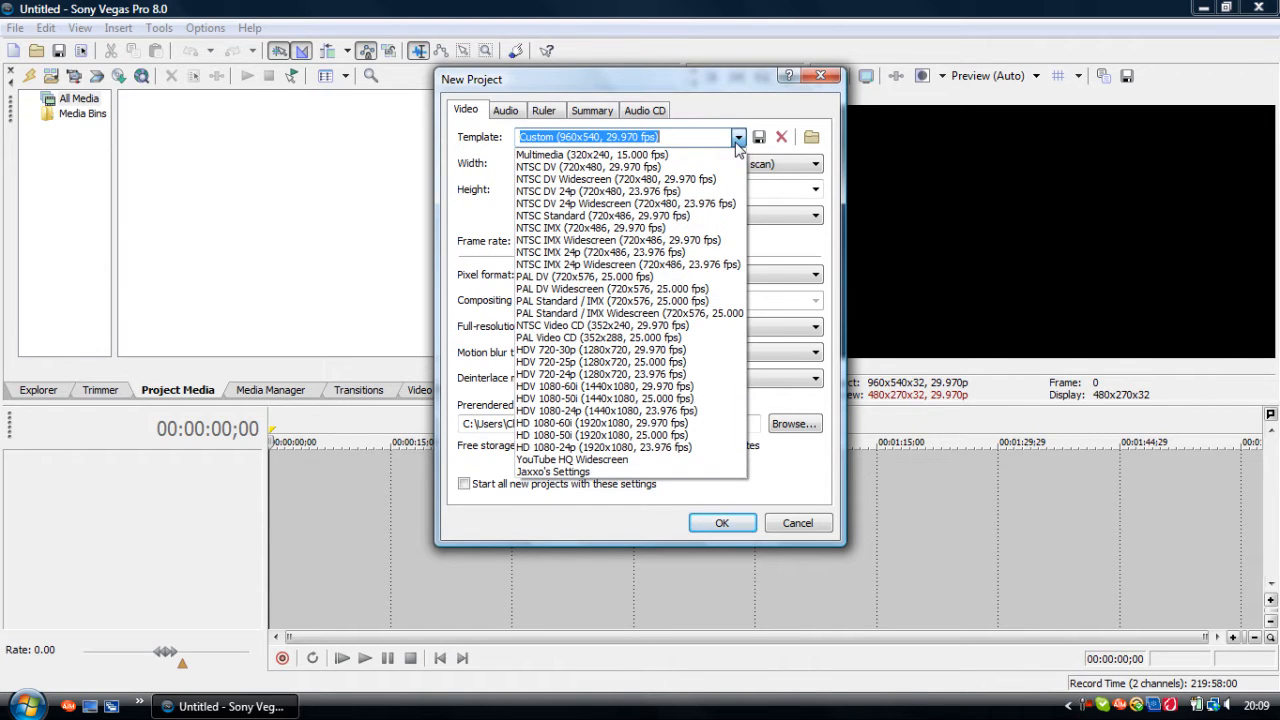
pyautogui.click(737, 139)
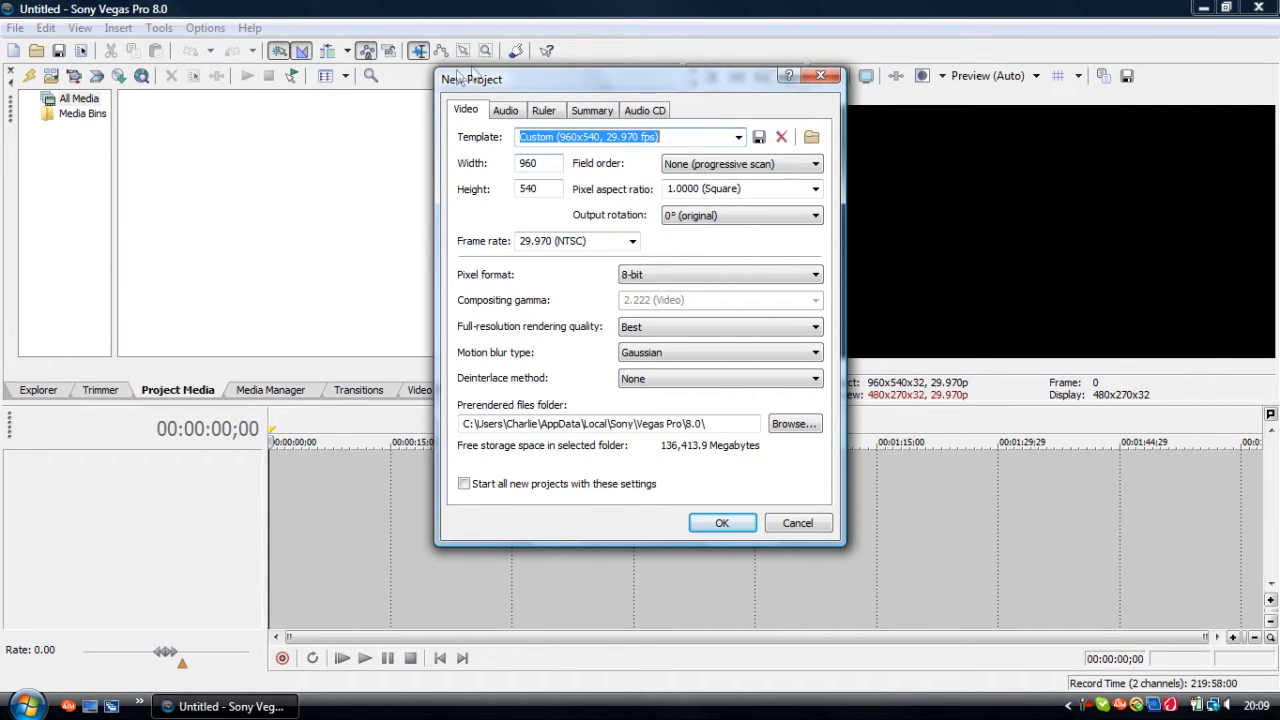
pyautogui.doubleClick(540, 163)
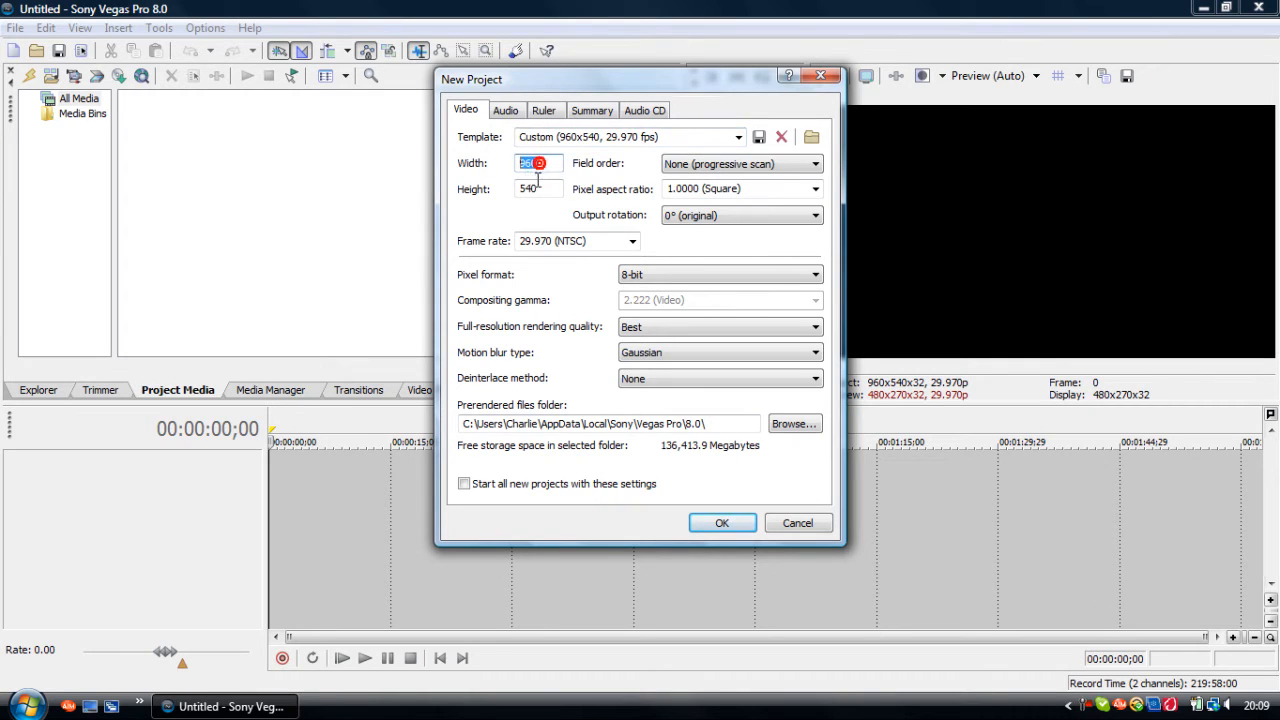
pyautogui.doubleClick(535, 189)
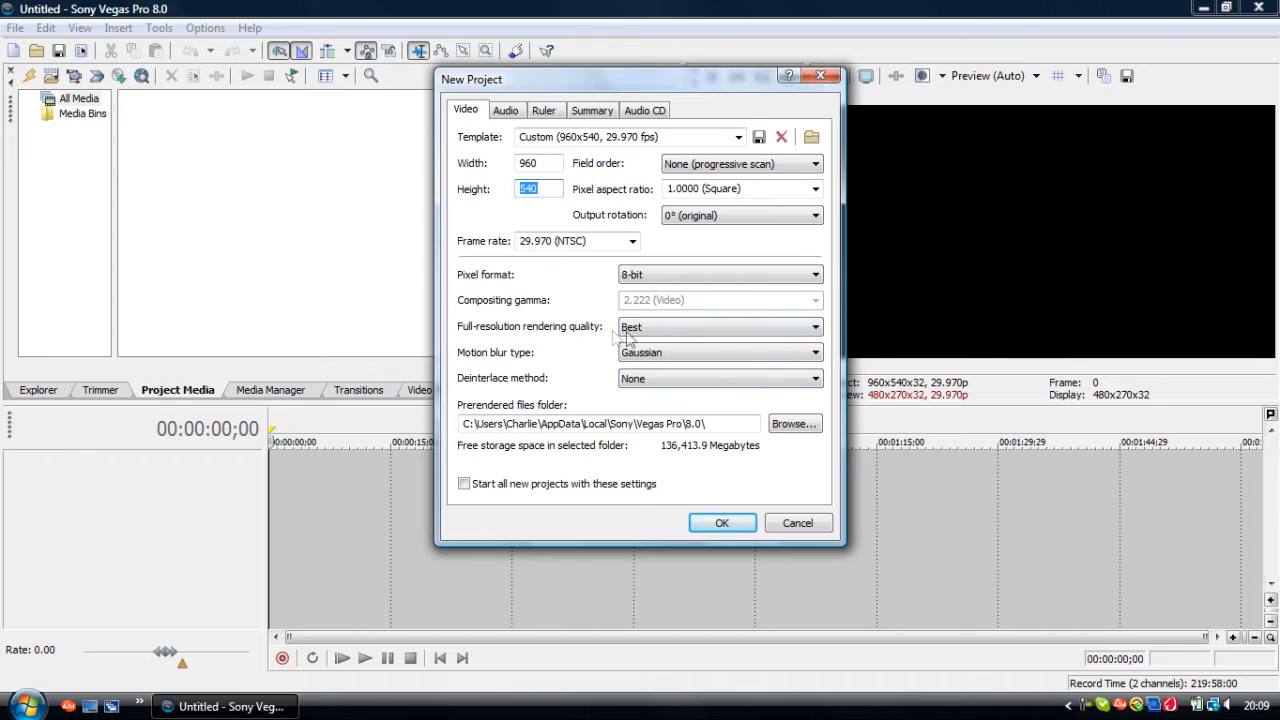
pyautogui.click(464, 484)
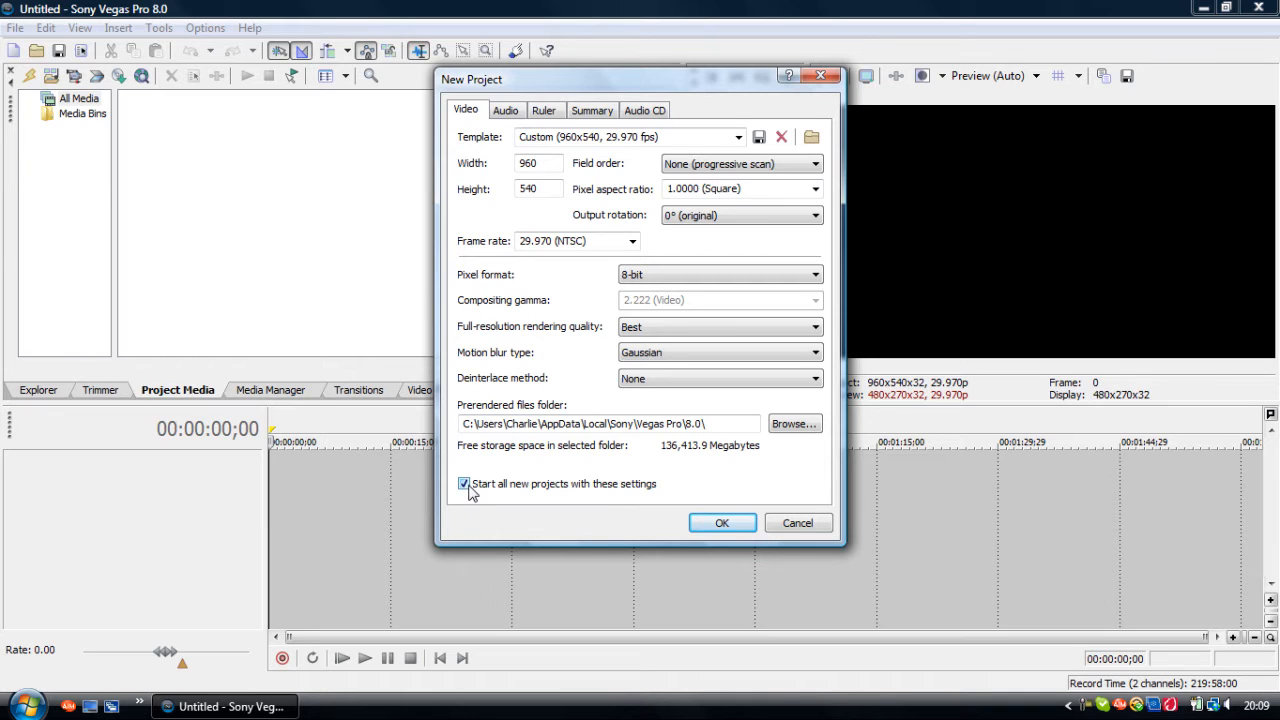
pyautogui.click(721, 522)
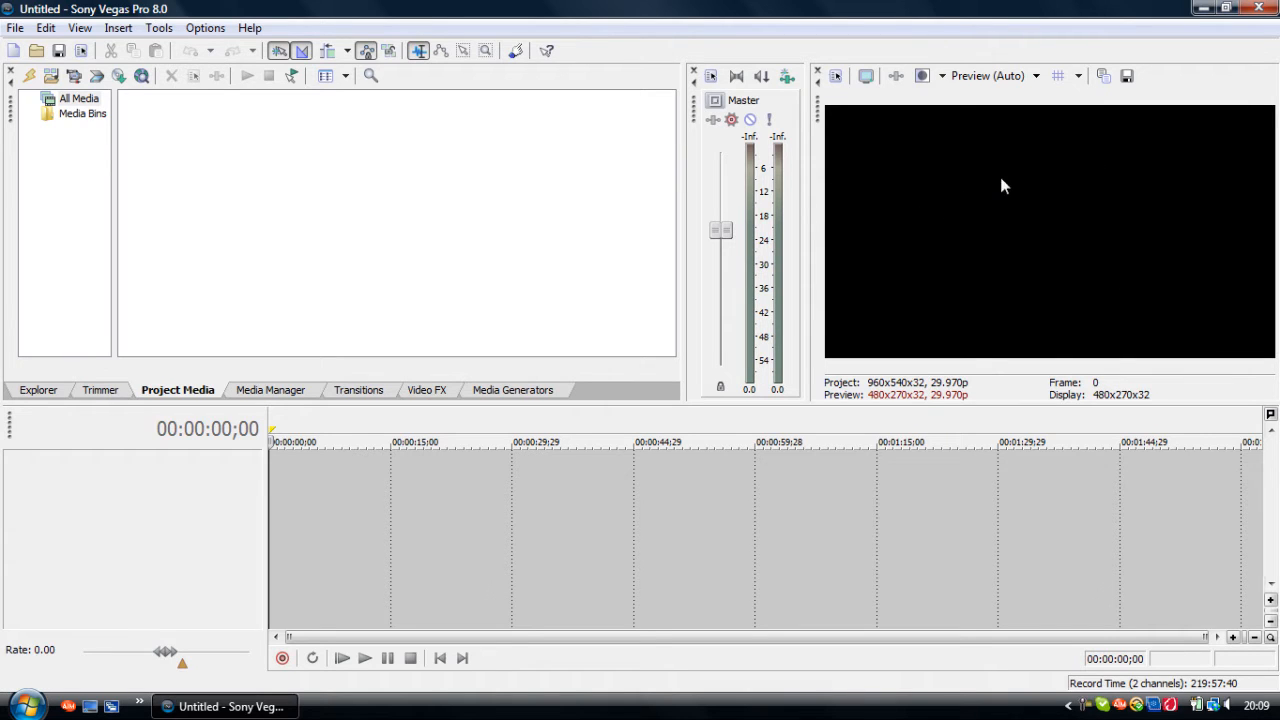
pyautogui.moveTo(680, 258); pyautogui.dragTo(722, 232)
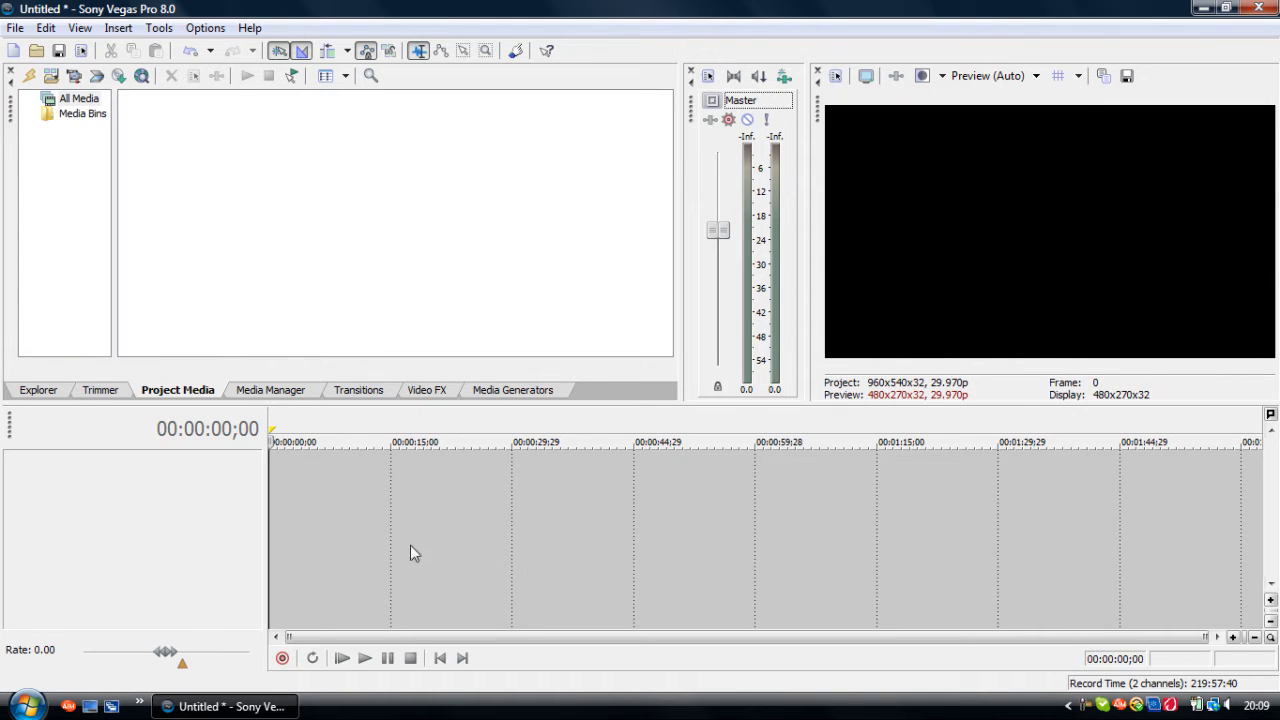
pyautogui.click(40, 392)
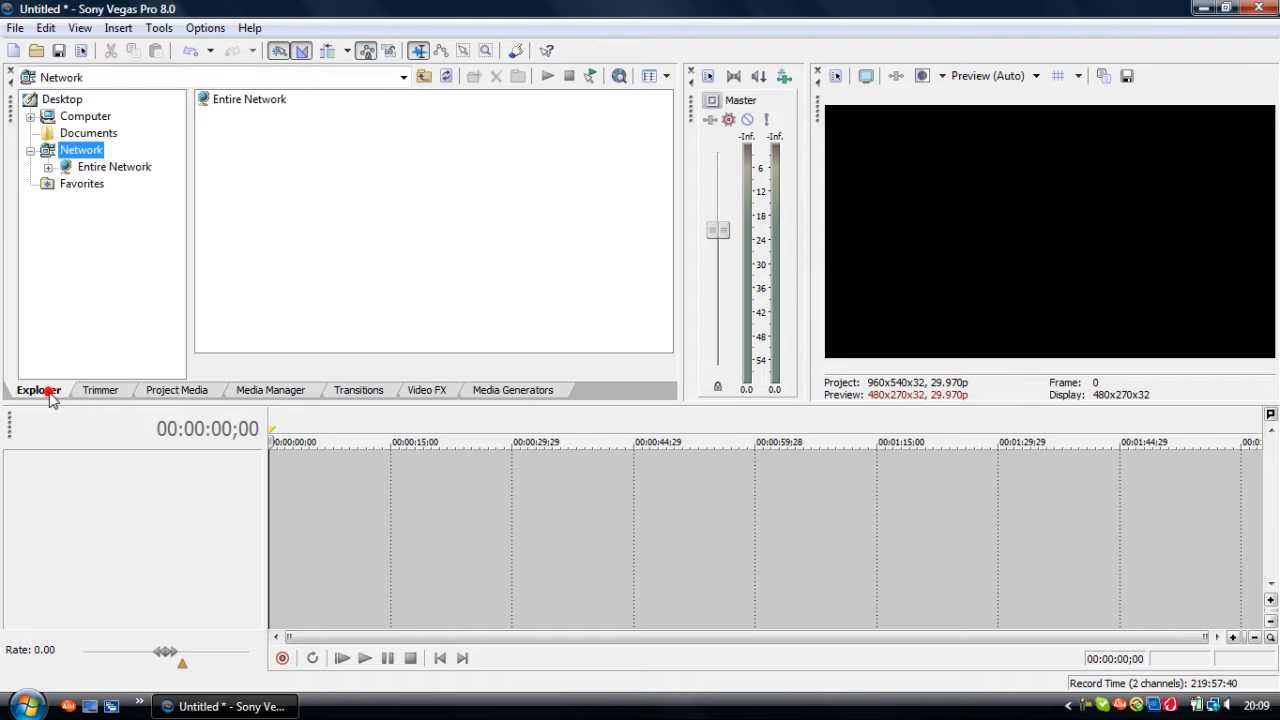
pyautogui.click(192, 391)
# - Import the video Quality Test v1 from the Clips folder inside Documents' Call of Duty 4 folder
pyautogui.click(15, 27)
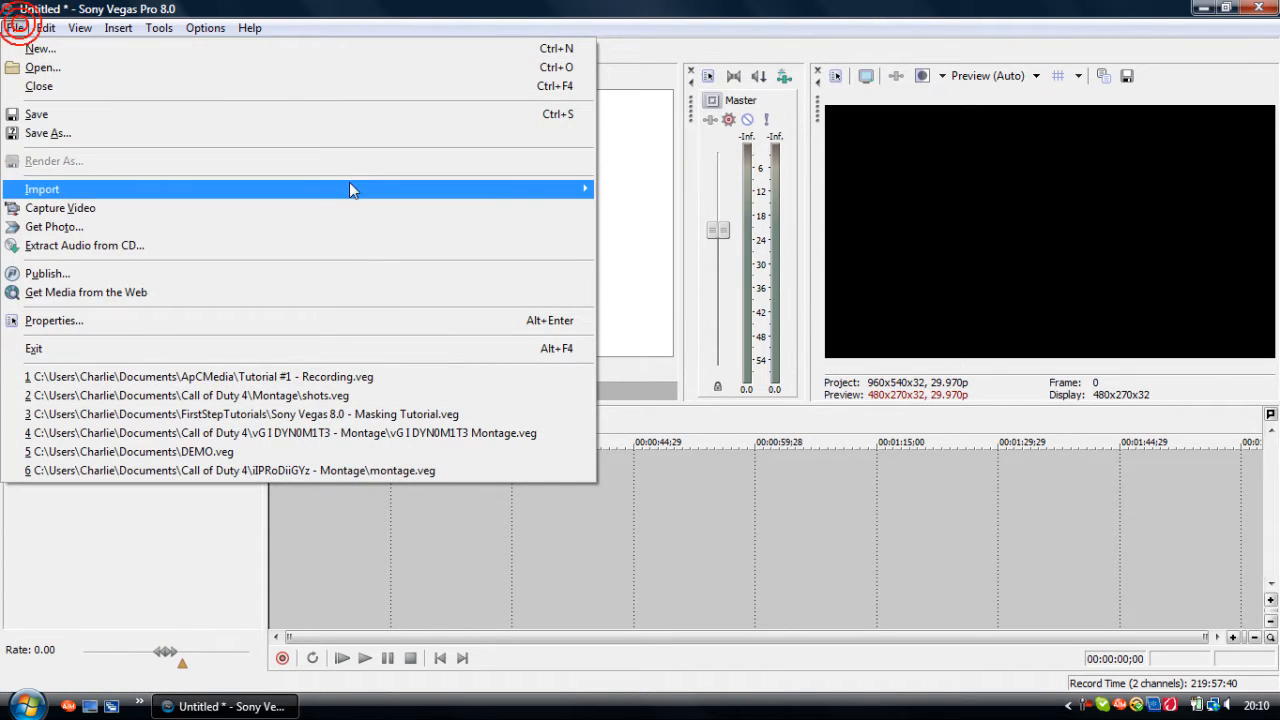
pyautogui.moveTo(349, 186)
pyautogui.click(676, 193)
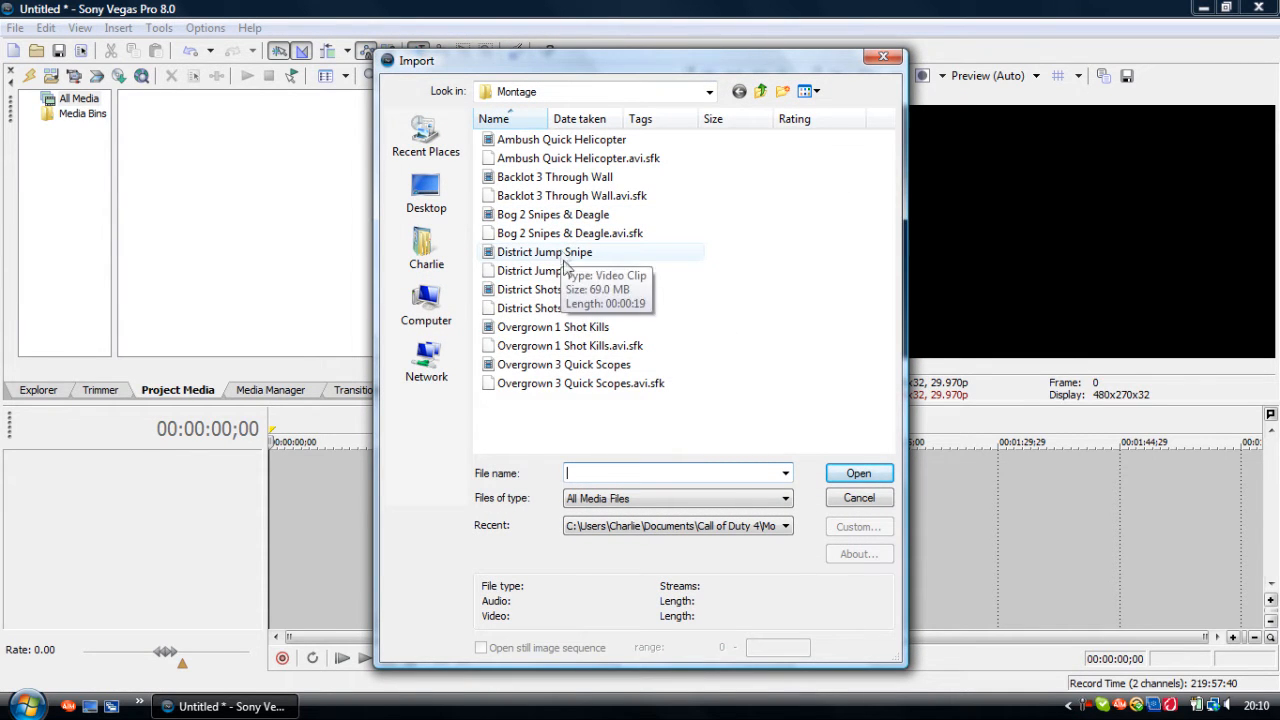
pyautogui.click(426, 248)
pyautogui.doubleClick(596, 402)
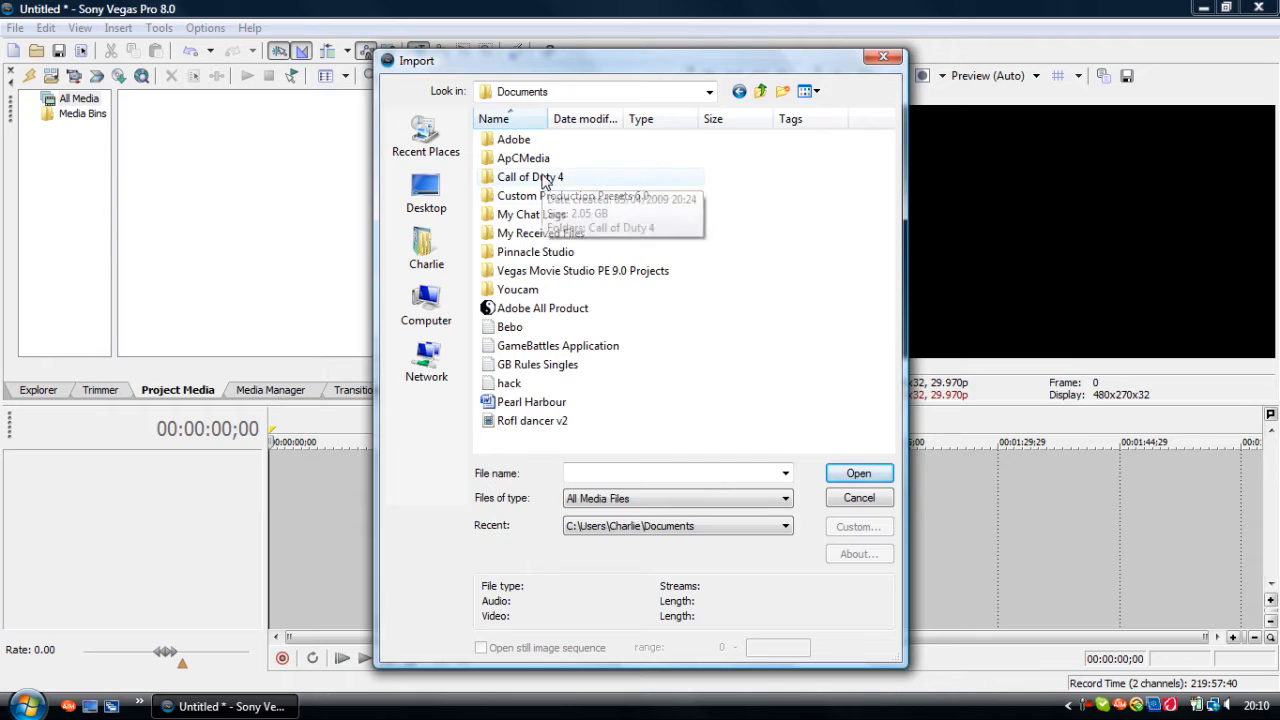
pyautogui.doubleClick(536, 177)
pyautogui.doubleClick(510, 140)
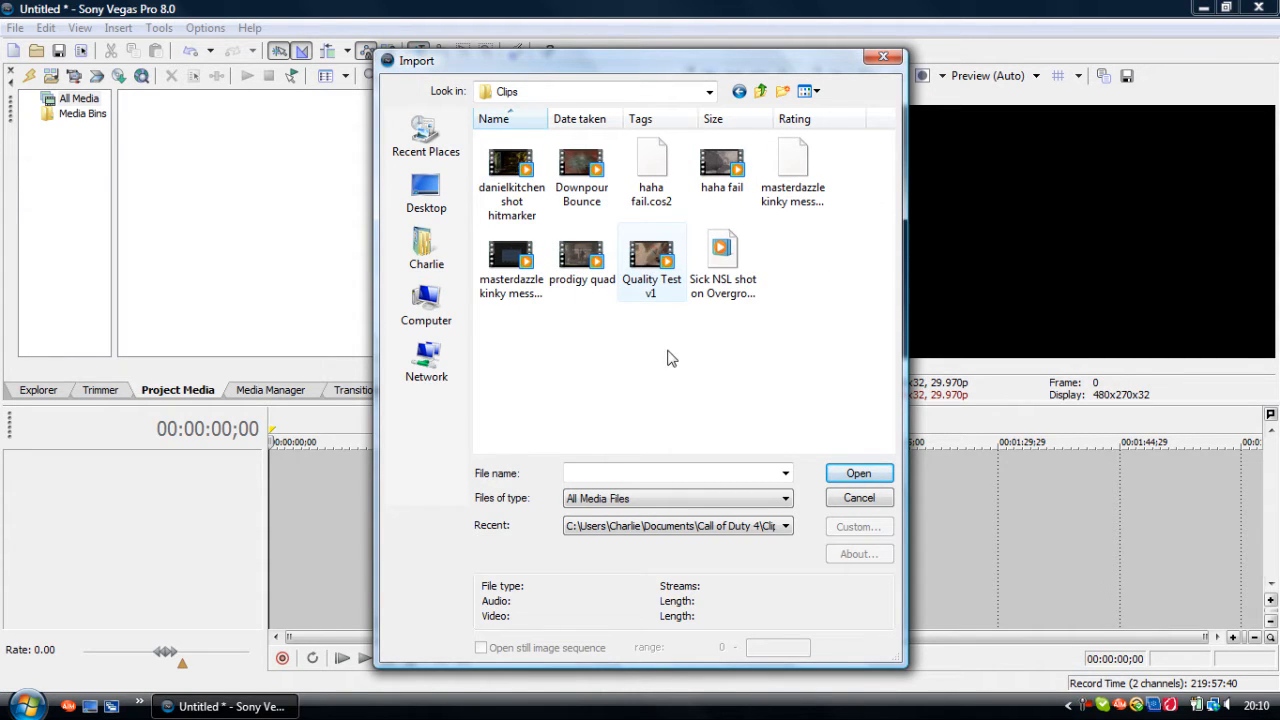
pyautogui.click(845, 472)
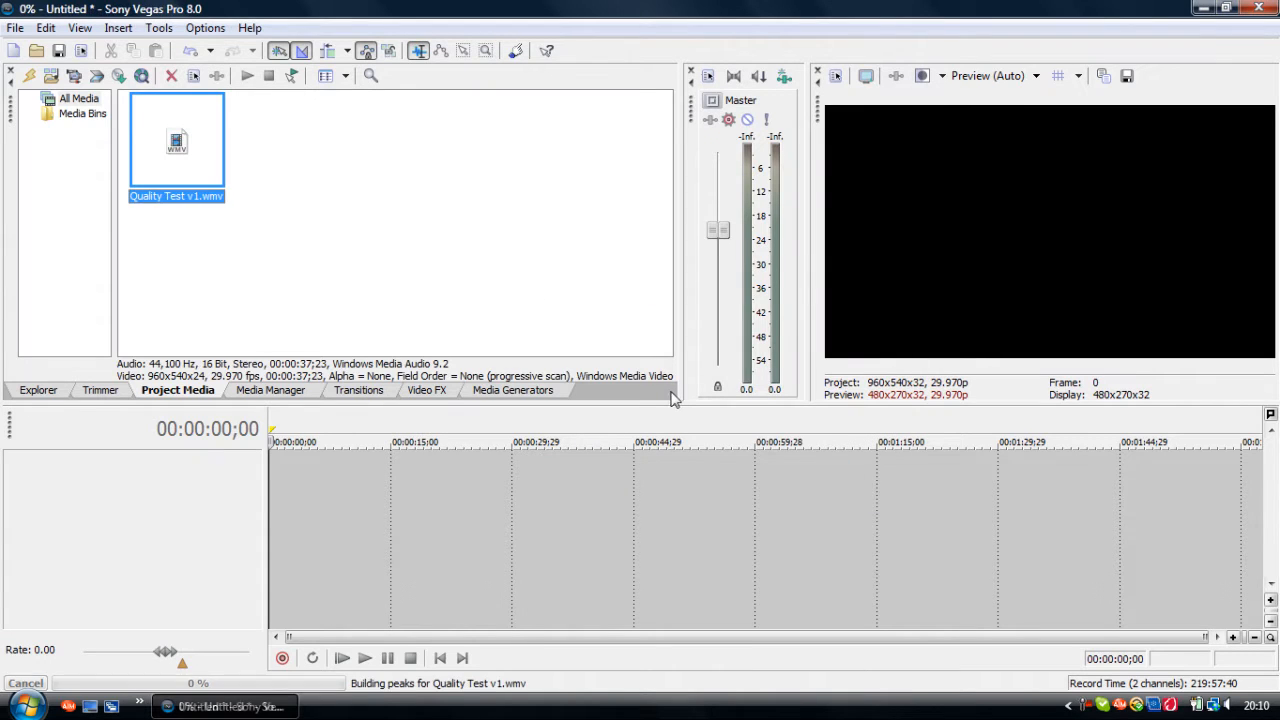
# - Place the Quality Test v1.wmv clip with its audio at the start of the empty timeline
pyautogui.click(243, 126)
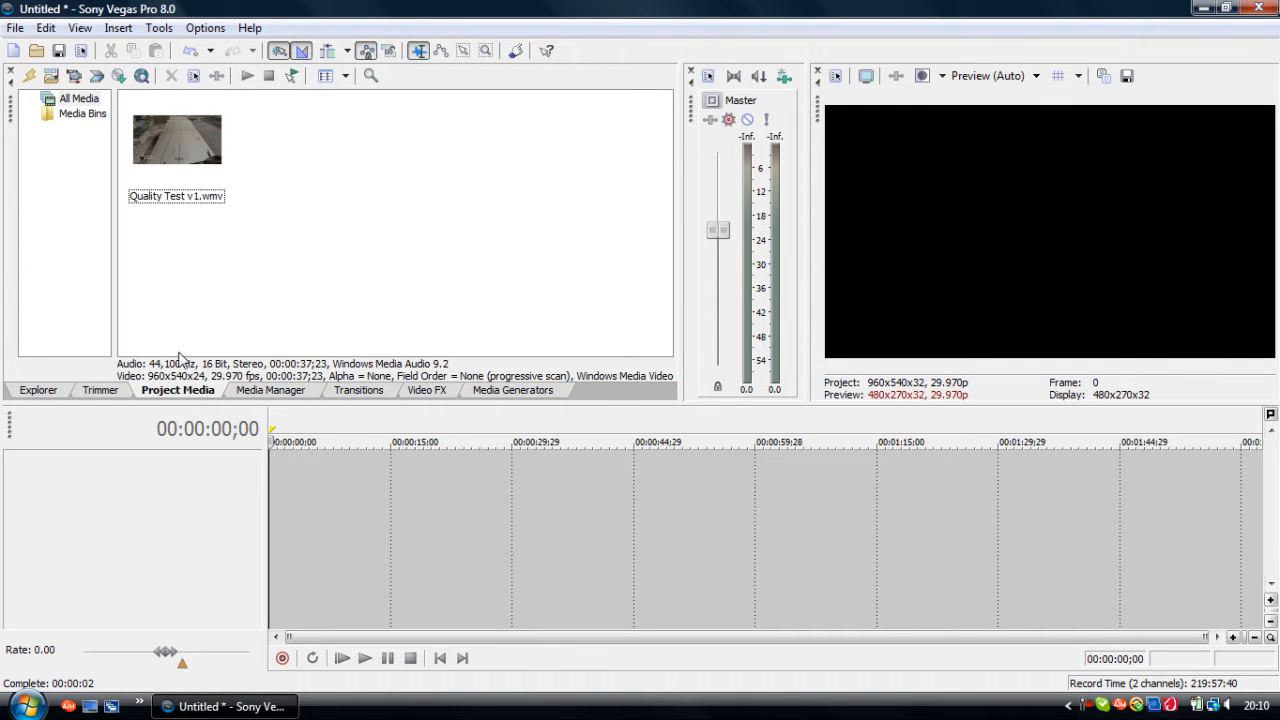
pyautogui.click(168, 160)
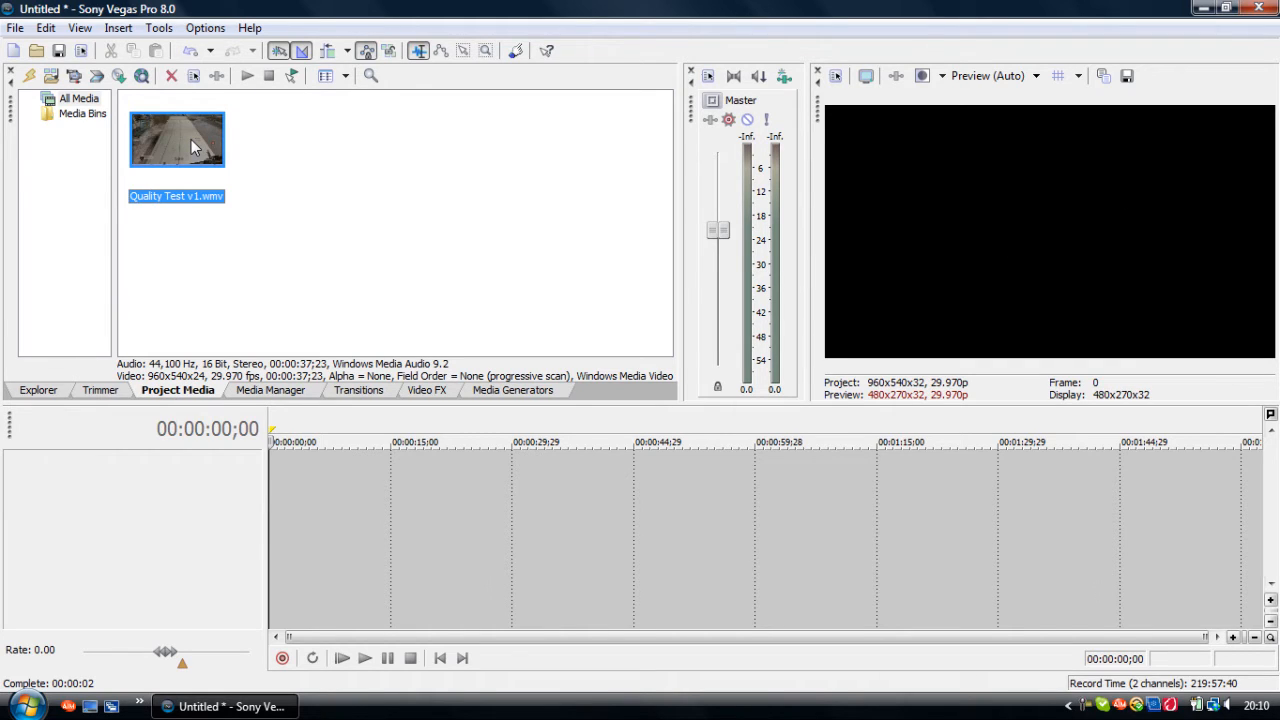
pyautogui.moveTo(191, 139); pyautogui.dragTo(275, 478)
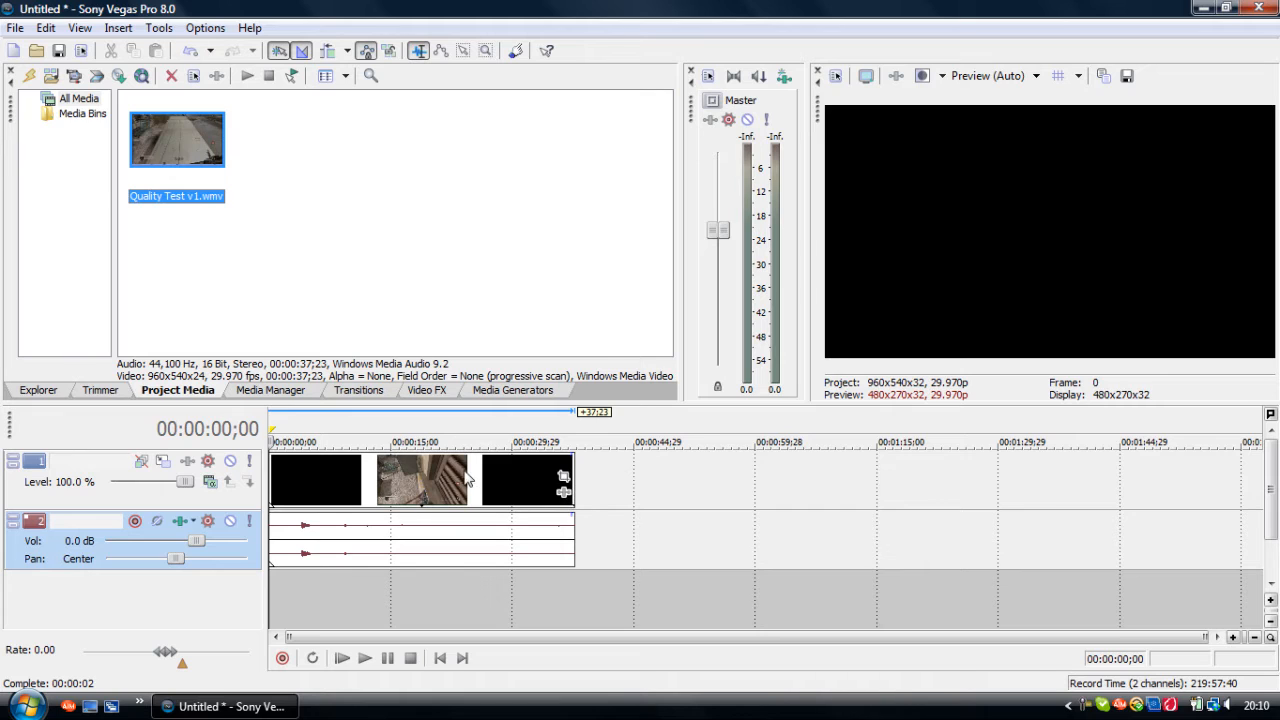
pyautogui.click(420, 470)
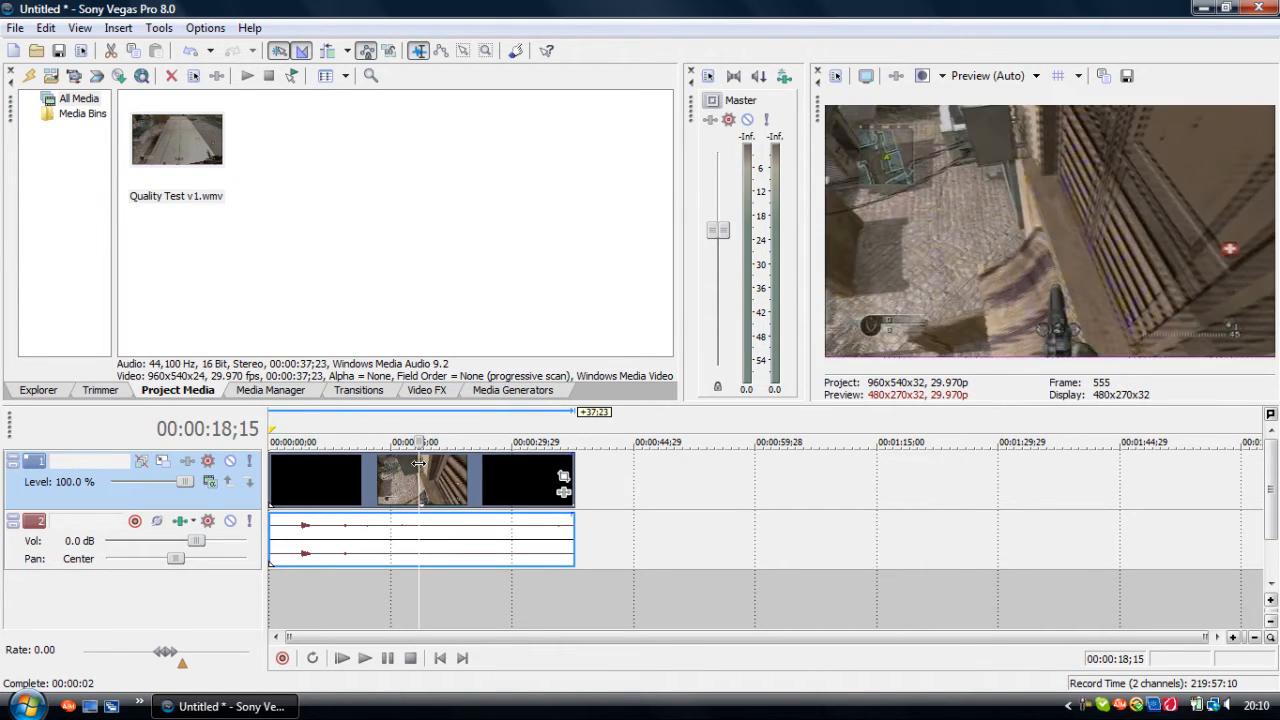
pyautogui.click(432, 540)
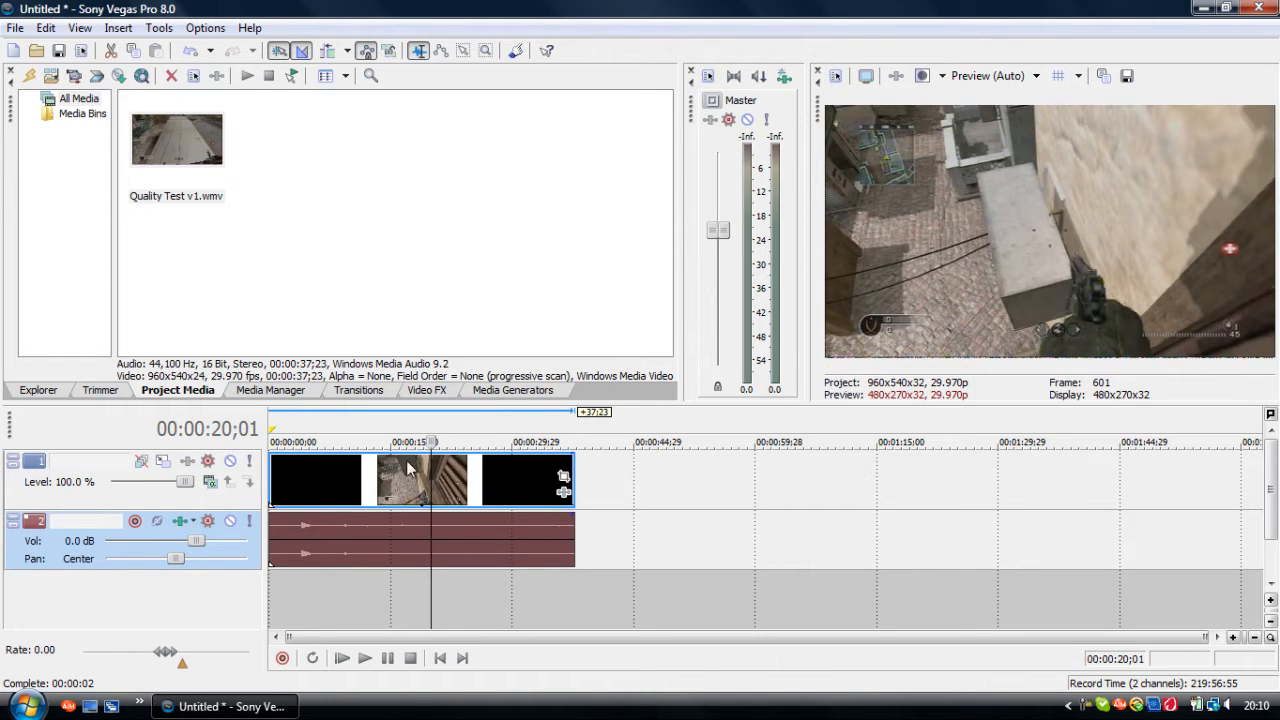
pyautogui.moveTo(408, 456)
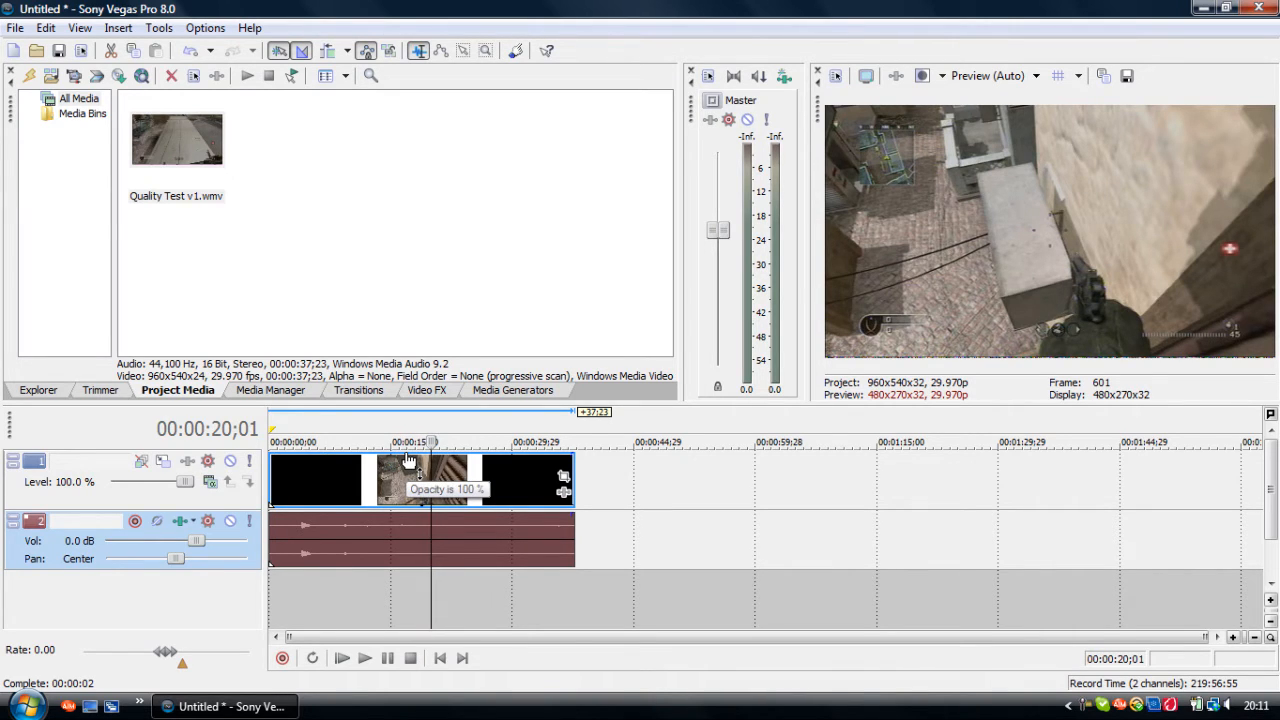
pyautogui.moveTo(408, 458)
pyautogui.mouseDown()
pyautogui.moveTo(414, 515)
pyautogui.moveTo(417, 463)
pyautogui.moveTo(428, 502)
pyautogui.moveTo(420, 437)
pyautogui.mouseUp()
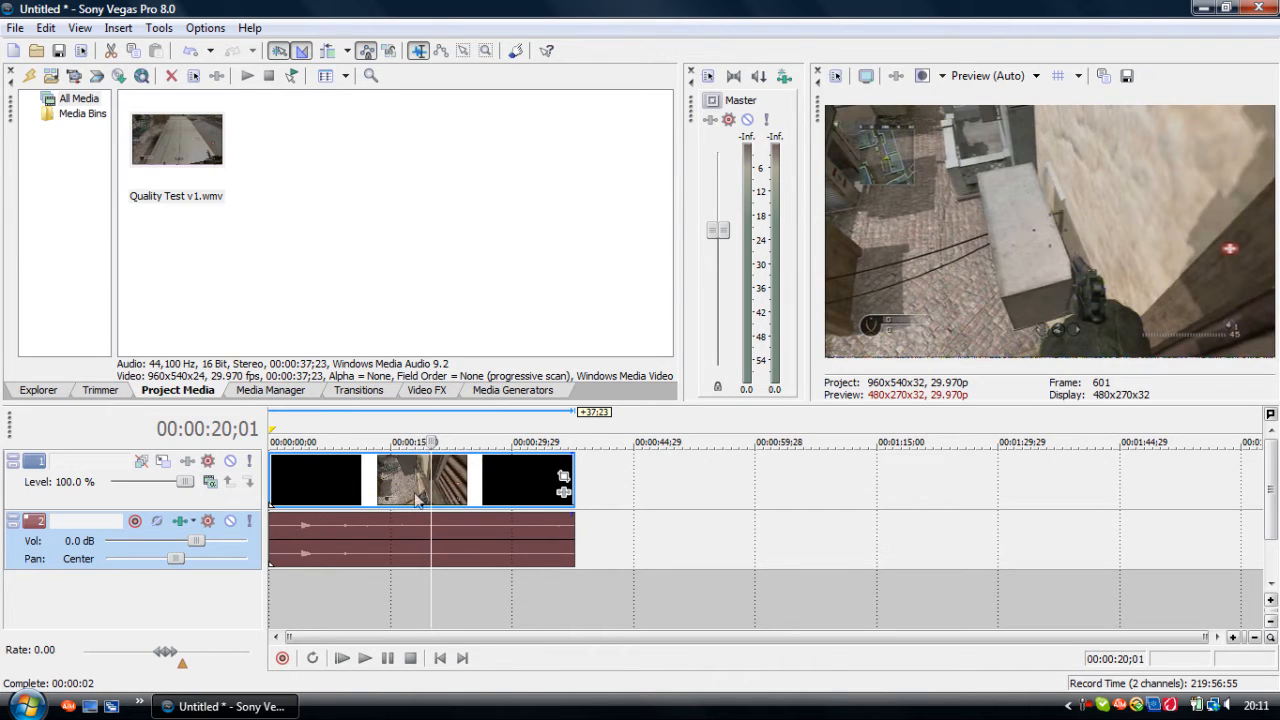
pyautogui.moveTo(417, 523)
pyautogui.mouseDown()
pyautogui.moveTo(421, 575)
pyautogui.moveTo(418, 520)
pyautogui.mouseUp()
# - Trim about 3:11 off the beginning of the clip and move it back to the start of the timeline
pyautogui.click(273, 469)
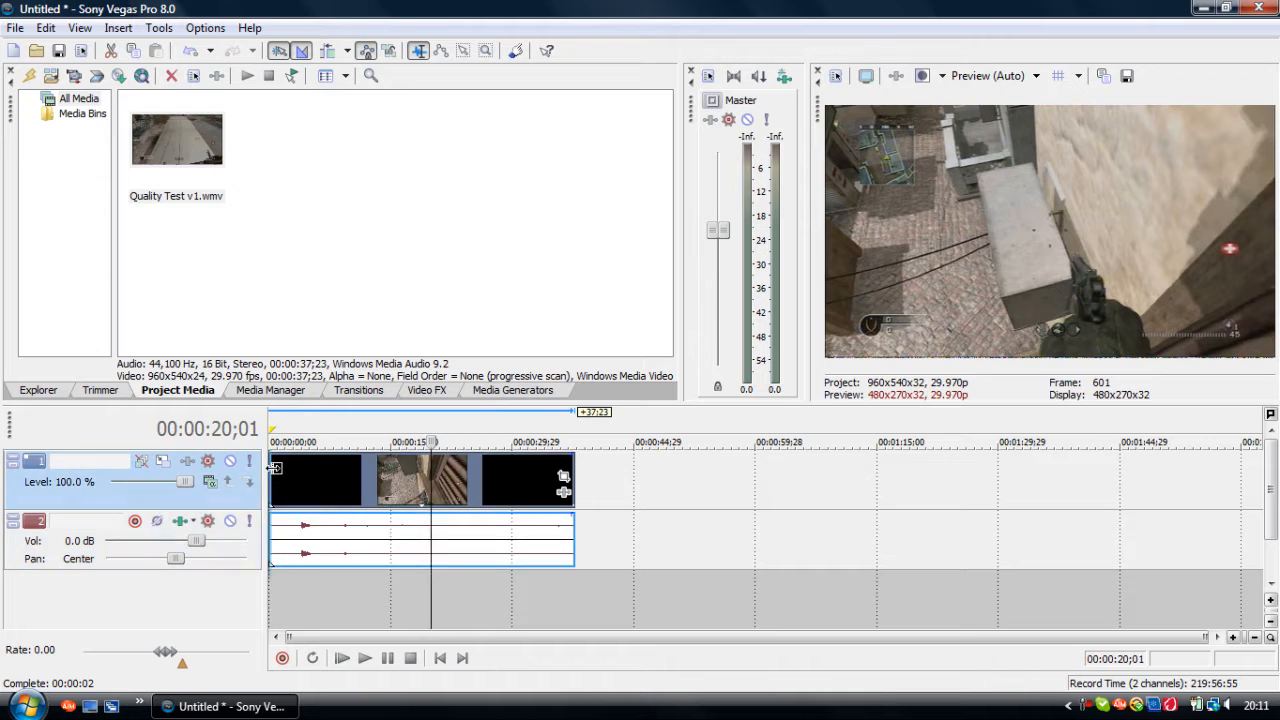
pyautogui.moveTo(273, 469)
pyautogui.mouseDown()
pyautogui.moveTo(301, 473)
pyautogui.moveTo(258, 480)
pyautogui.mouseUp()
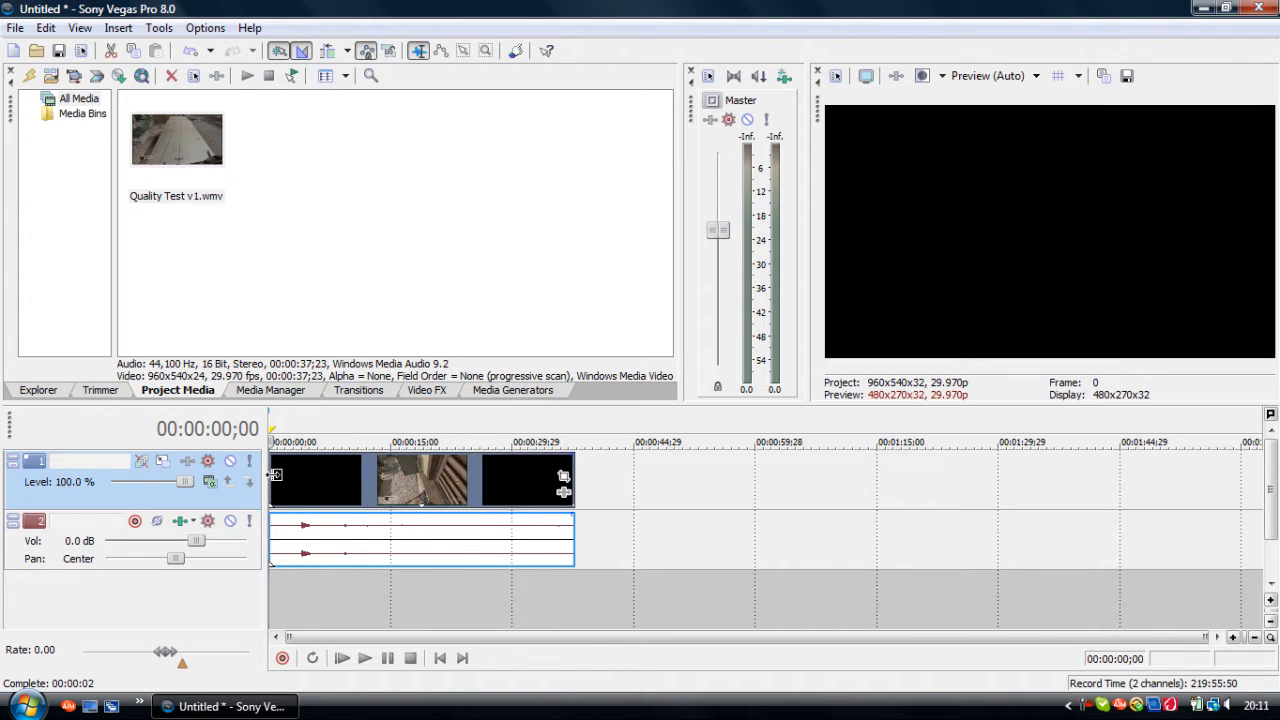
pyautogui.moveTo(275, 475); pyautogui.dragTo(337, 474)
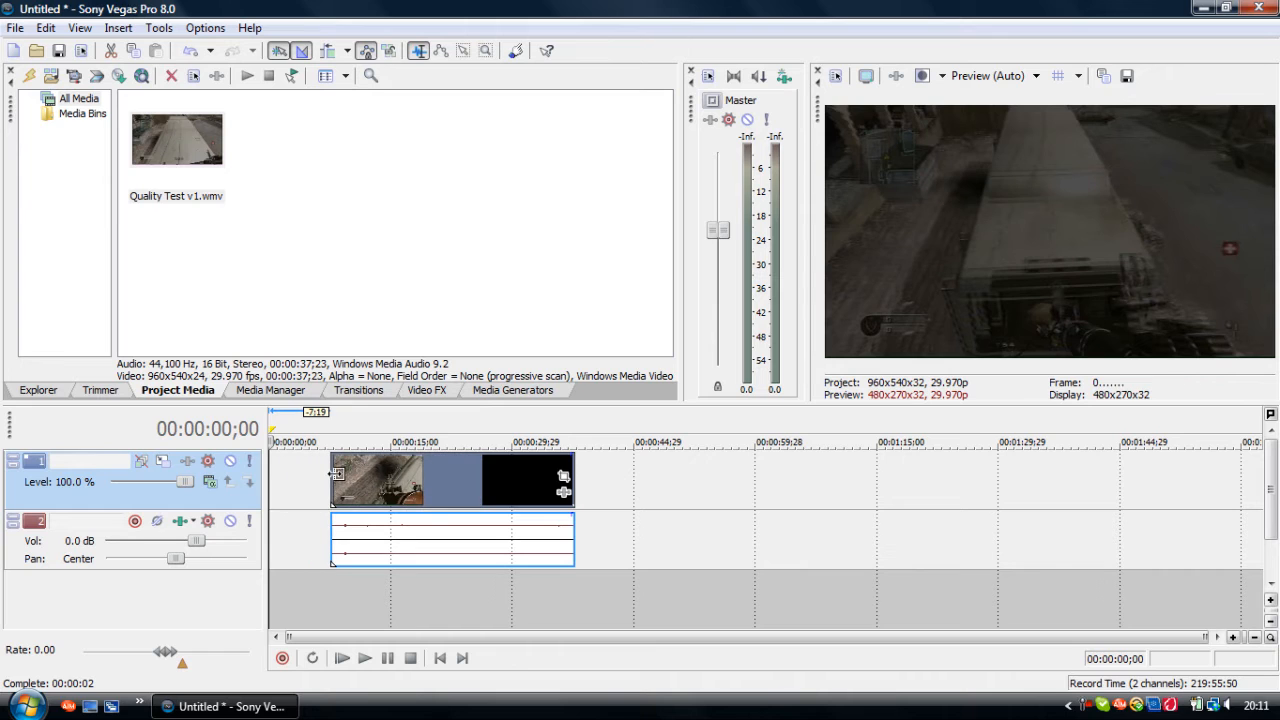
pyautogui.moveTo(337, 474); pyautogui.dragTo(299, 476)
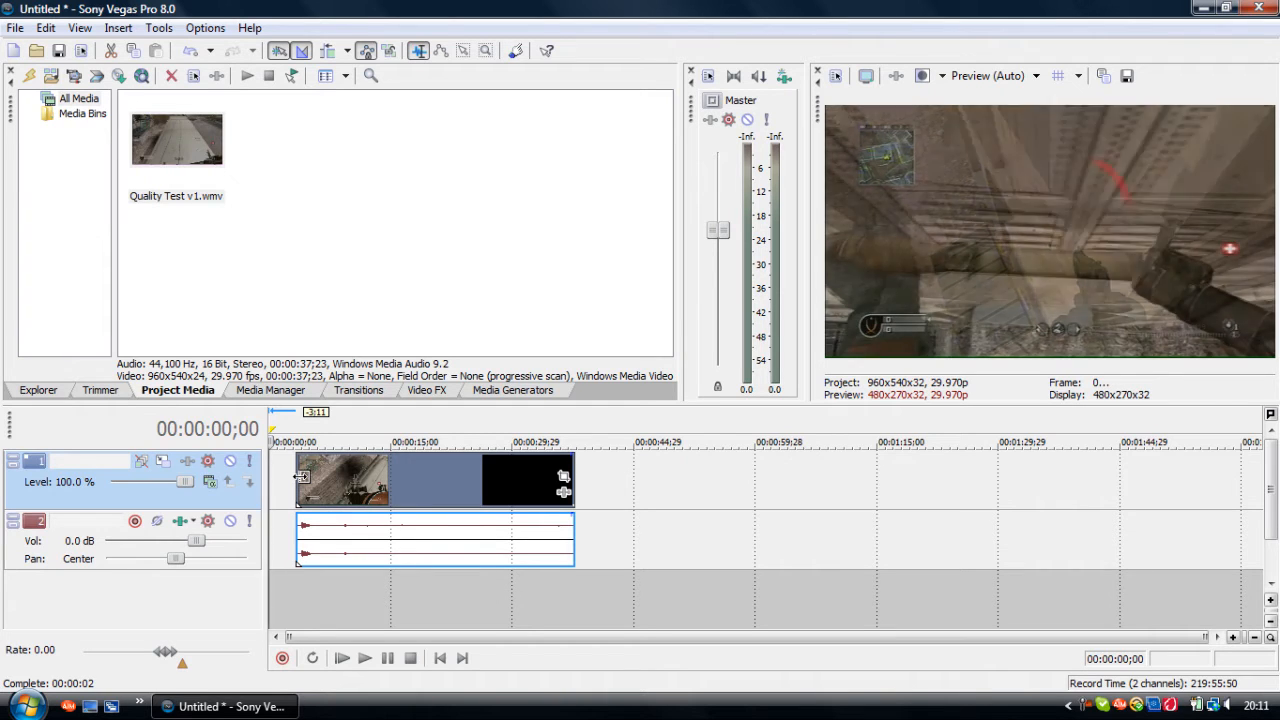
pyautogui.moveTo(320, 486); pyautogui.dragTo(293, 488)
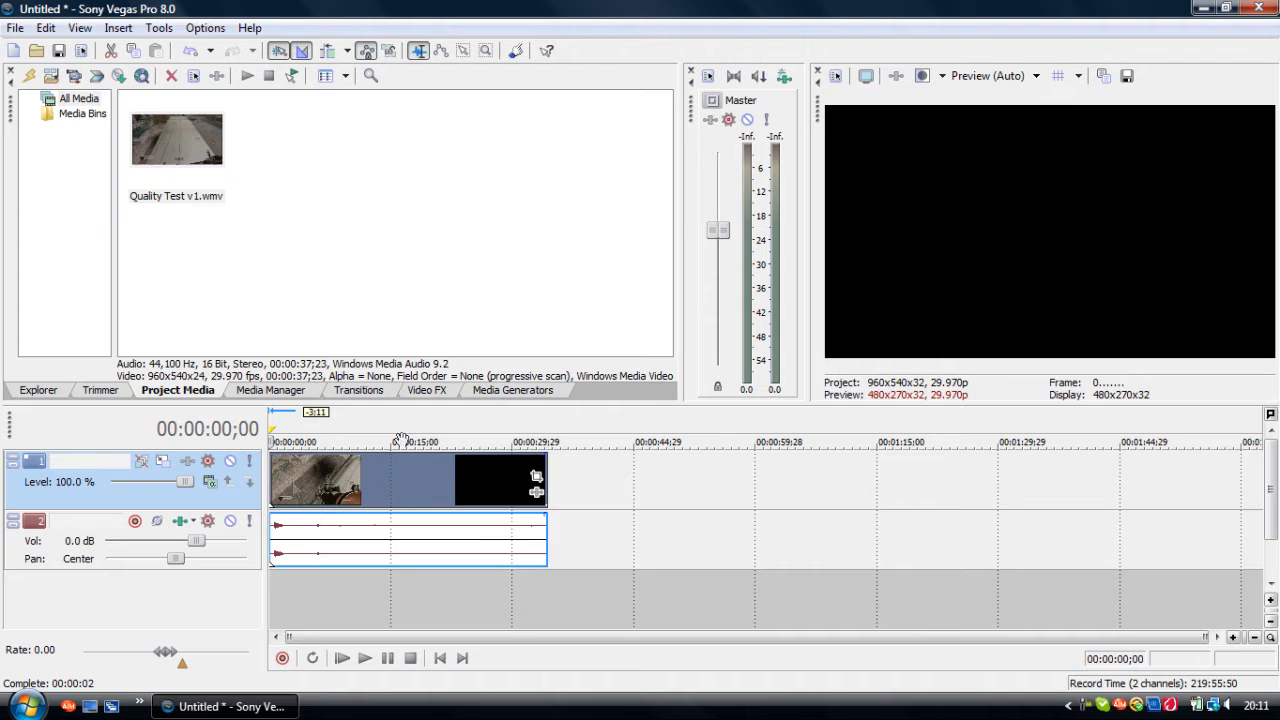
# - Trim about 10:23 off the end of the clip on the timeline
pyautogui.moveTo(545, 476); pyautogui.dragTo(458, 481)
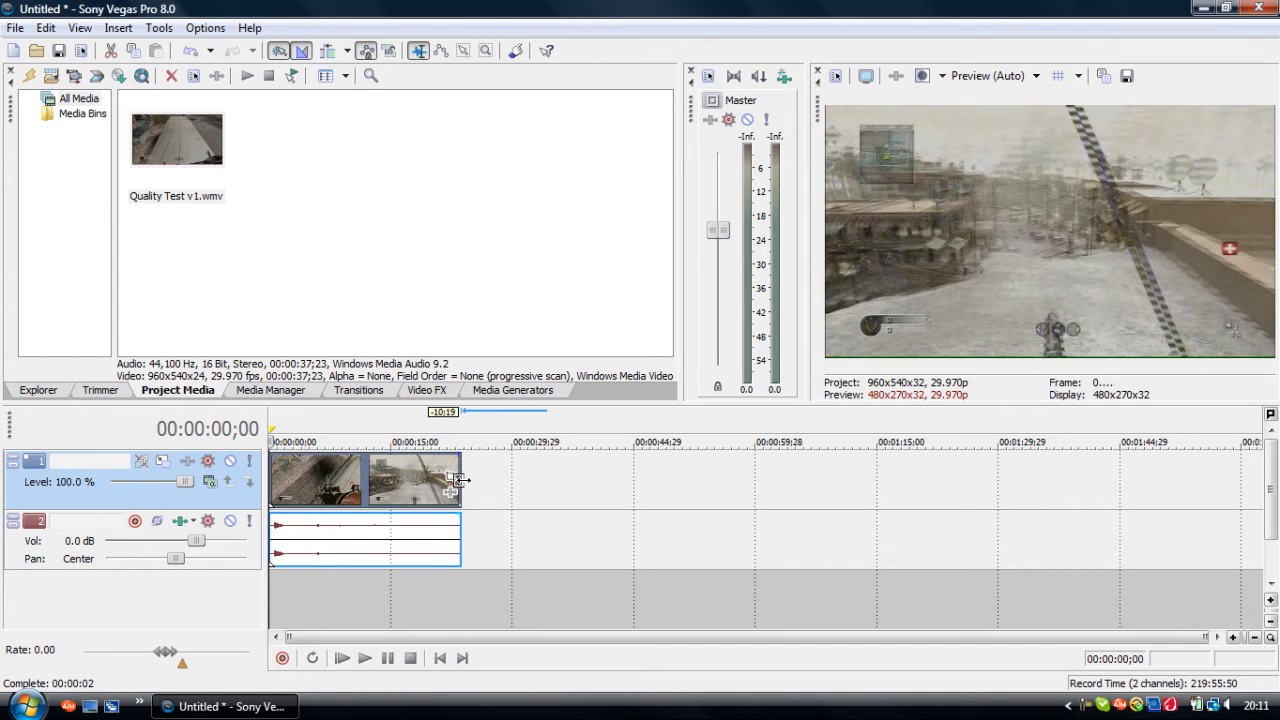
pyautogui.moveTo(460, 480); pyautogui.dragTo(456, 480)
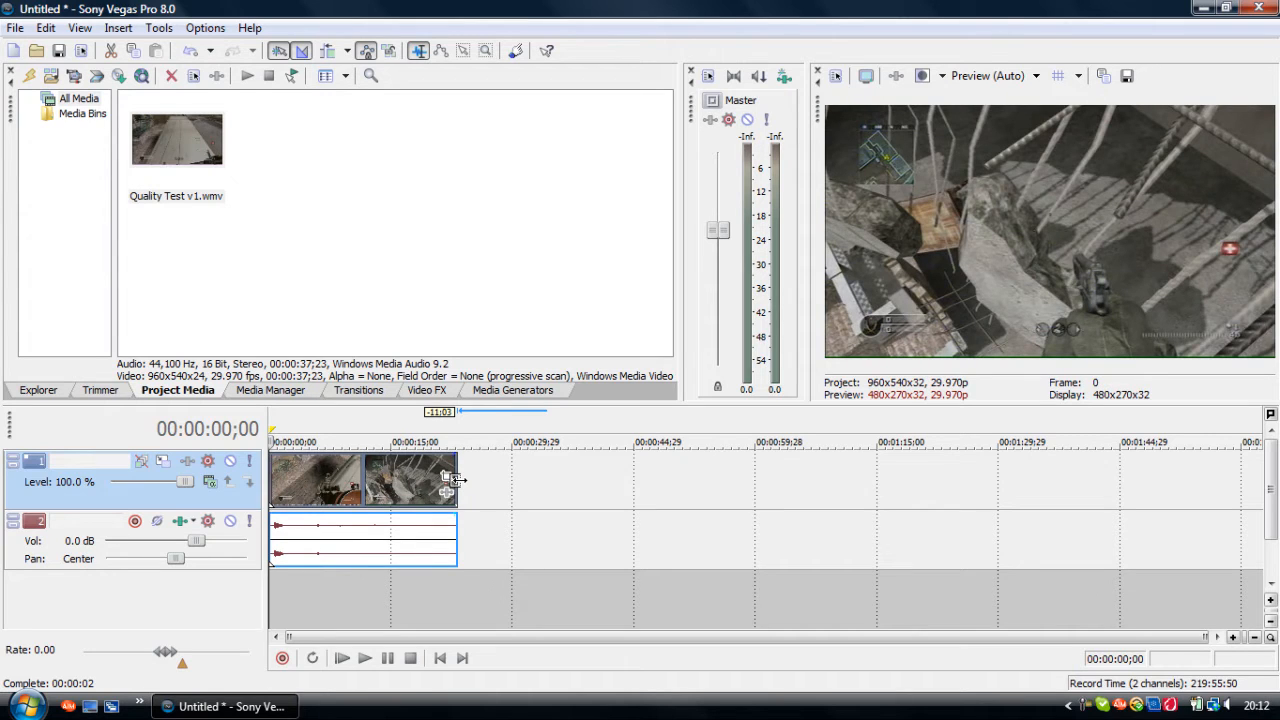
pyautogui.moveTo(457, 480)
pyautogui.mouseDown()
pyautogui.moveTo(470, 483)
pyautogui.moveTo(402, 486)
pyautogui.moveTo(459, 481)
pyautogui.mouseUp()
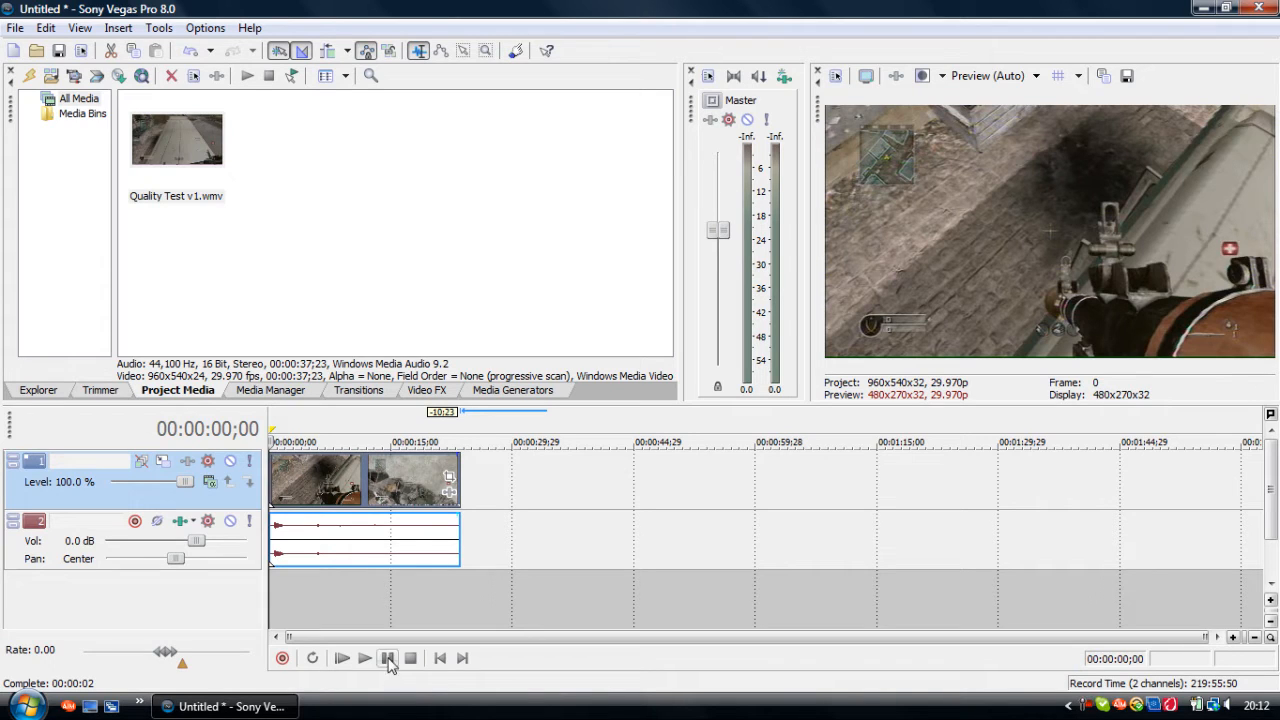
# - Play the trimmed clip from its beginning to check it, pausing and stopping the playback
pyautogui.click(388, 659)
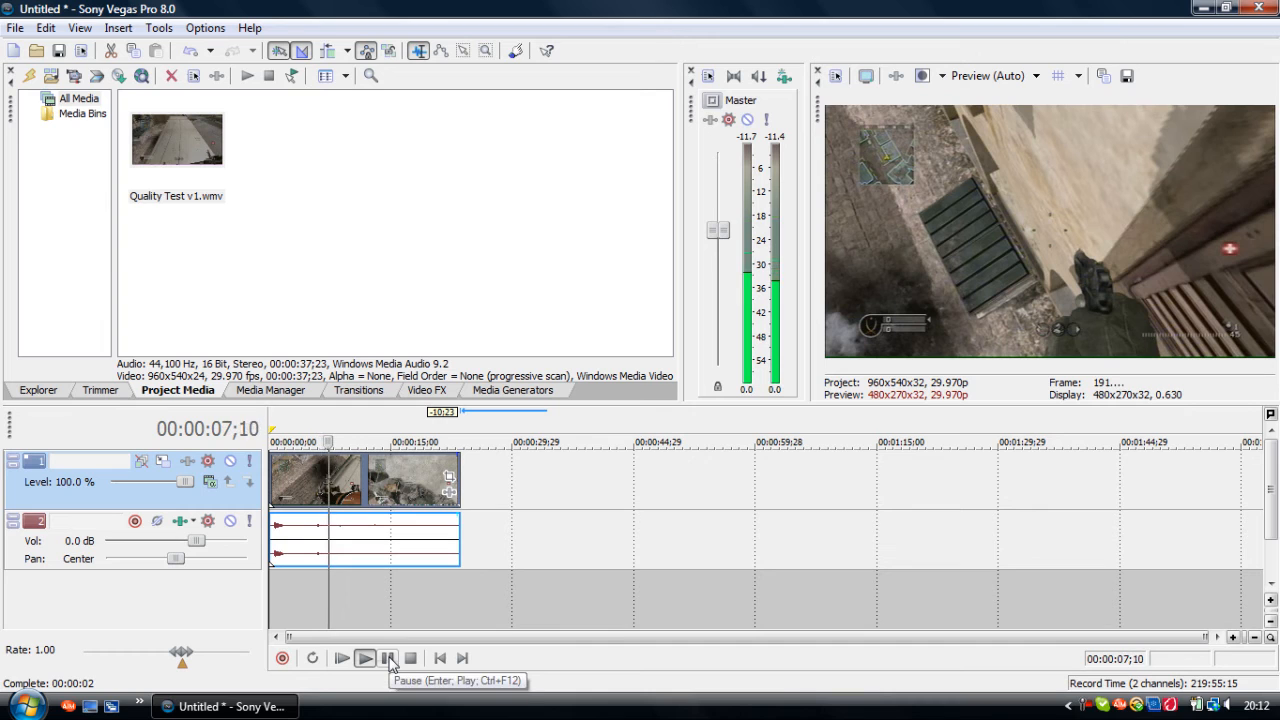
pyautogui.click(388, 658)
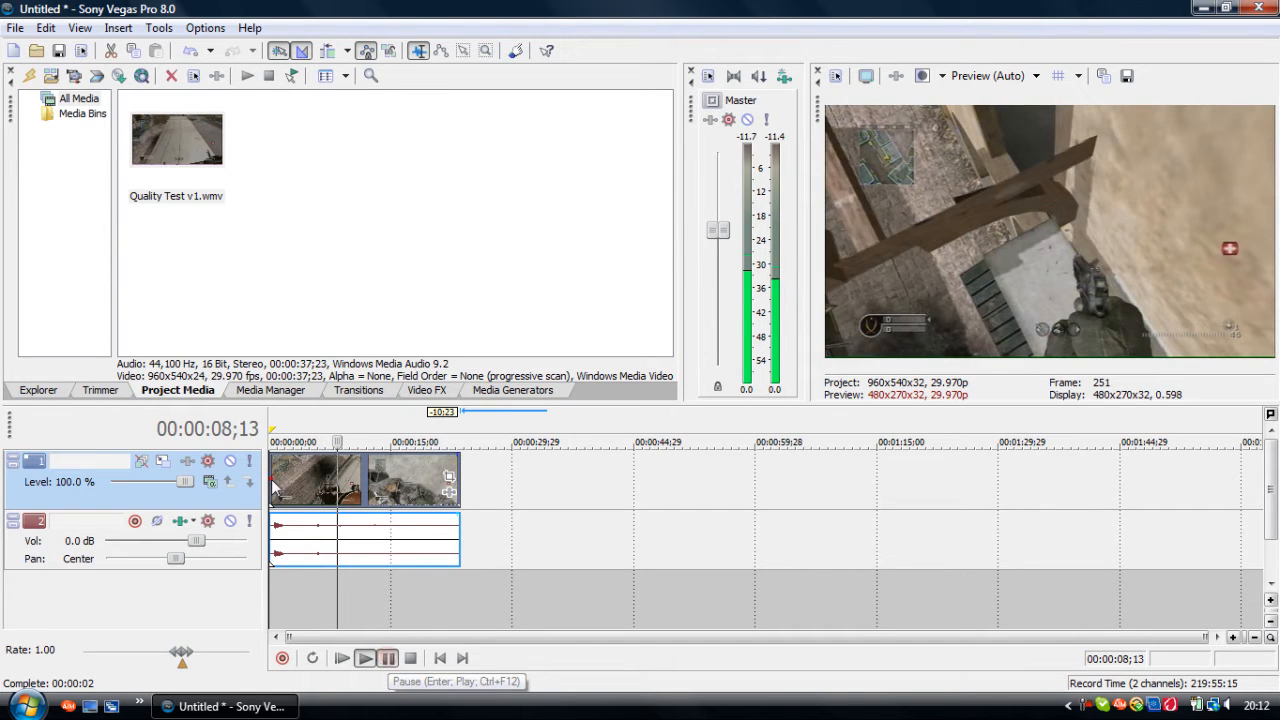
pyautogui.press('space')
pyautogui.click(309, 235)
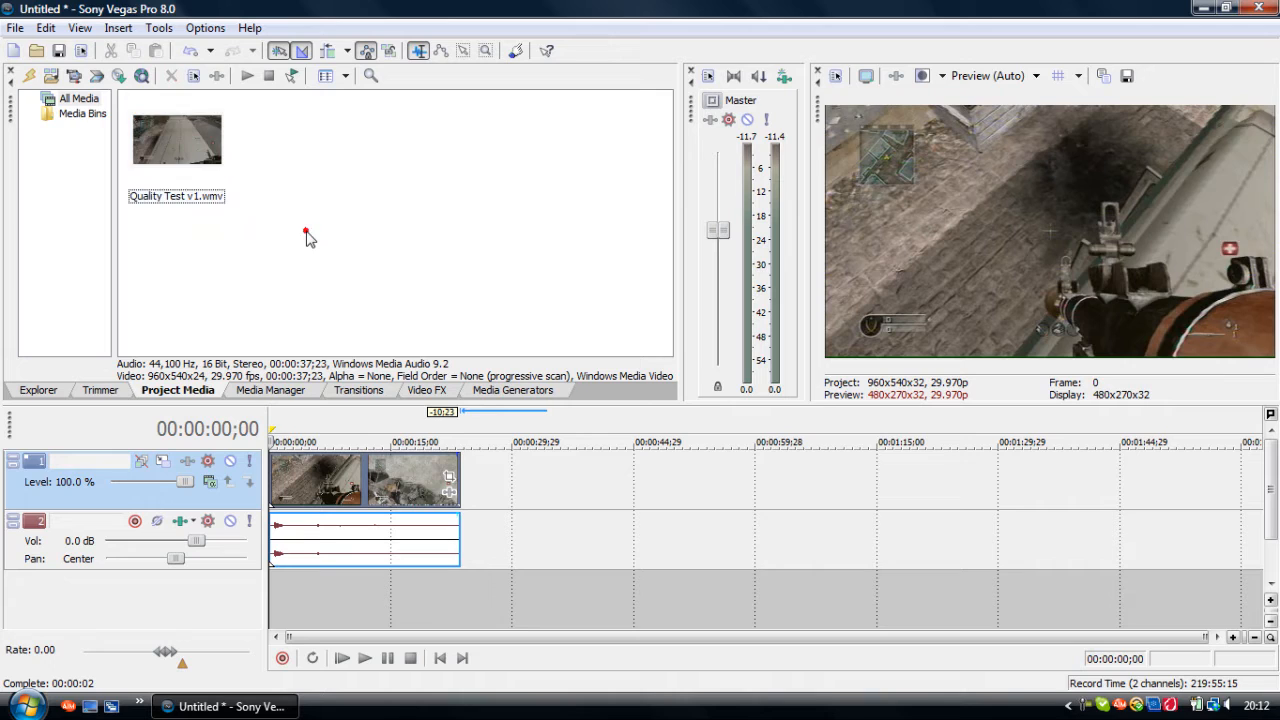
# - Add a short fade-in at the start of the video clip and a longer fade-out at its end
pyautogui.click(273, 478)
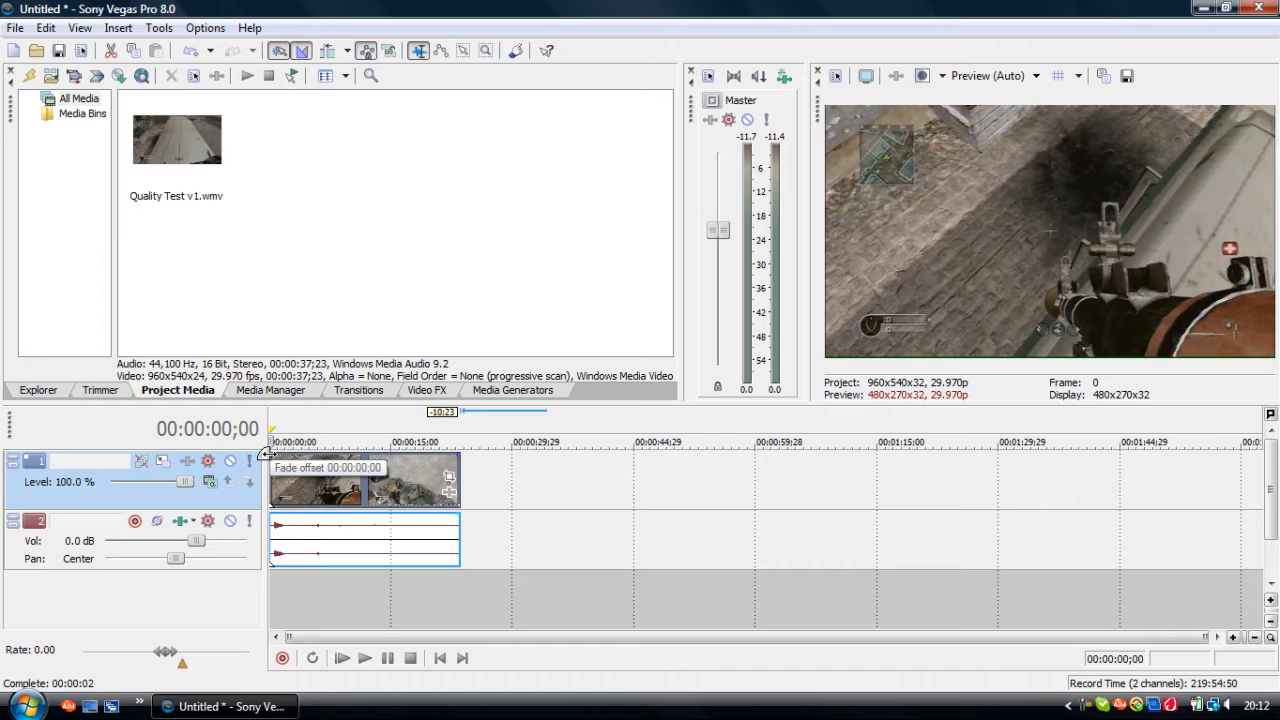
pyautogui.moveTo(268, 455)
pyautogui.mouseDown()
pyautogui.moveTo(320, 456)
pyautogui.moveTo(272, 455)
pyautogui.mouseUp()
pyautogui.moveTo(463, 455); pyautogui.dragTo(445, 455)
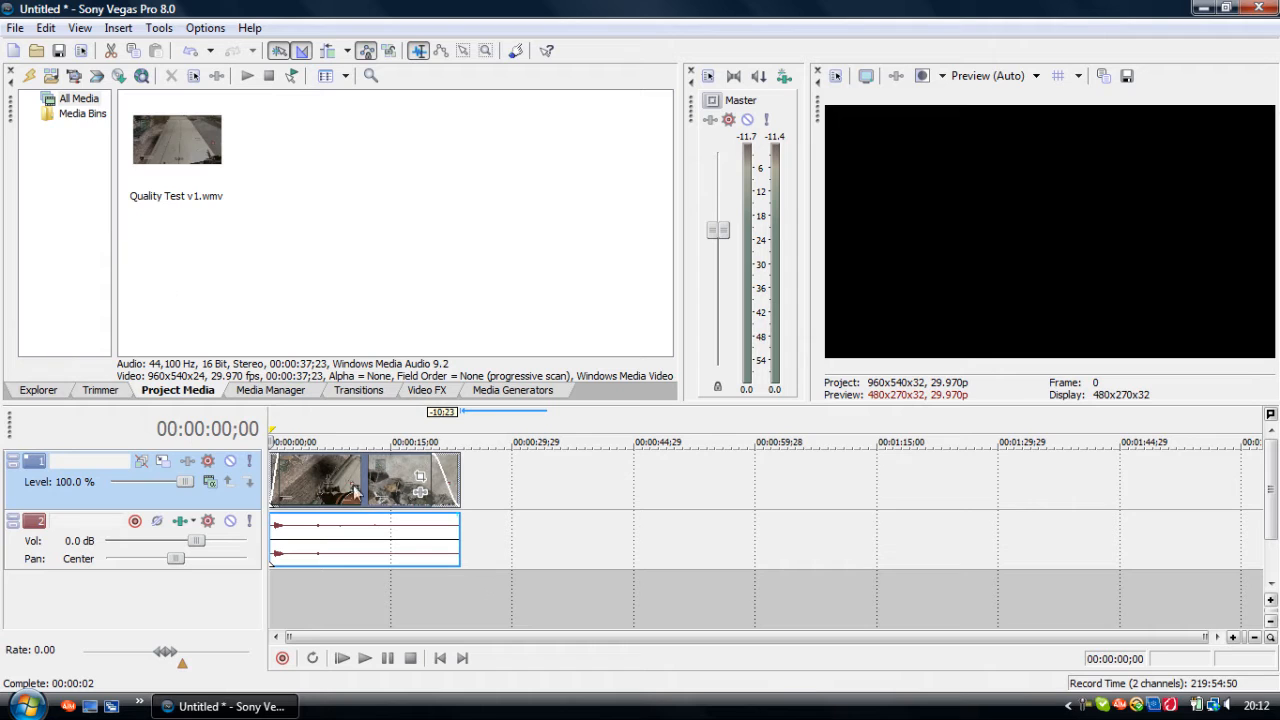
# - Add a short fade-in at the start of the audio clip and a longer fade-out at its end, matching the video fades
pyautogui.click(280, 520)
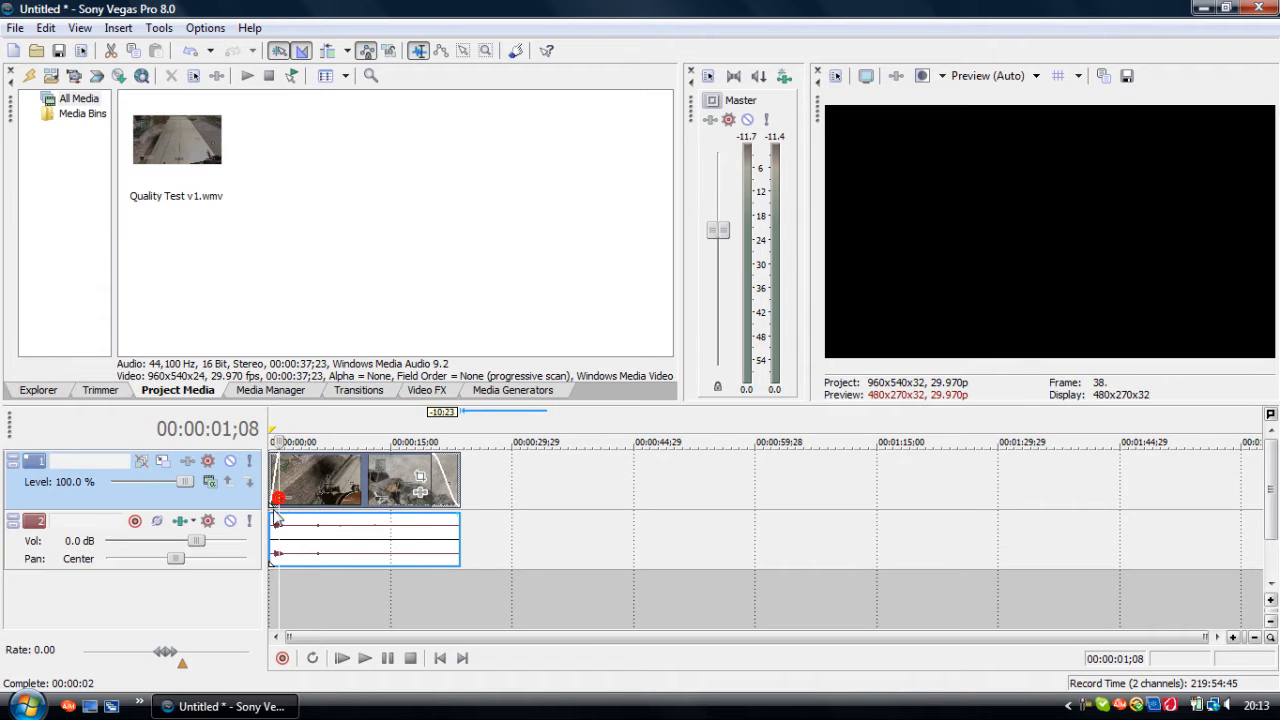
pyautogui.moveTo(269, 516); pyautogui.dragTo(277, 517)
pyautogui.click(434, 468)
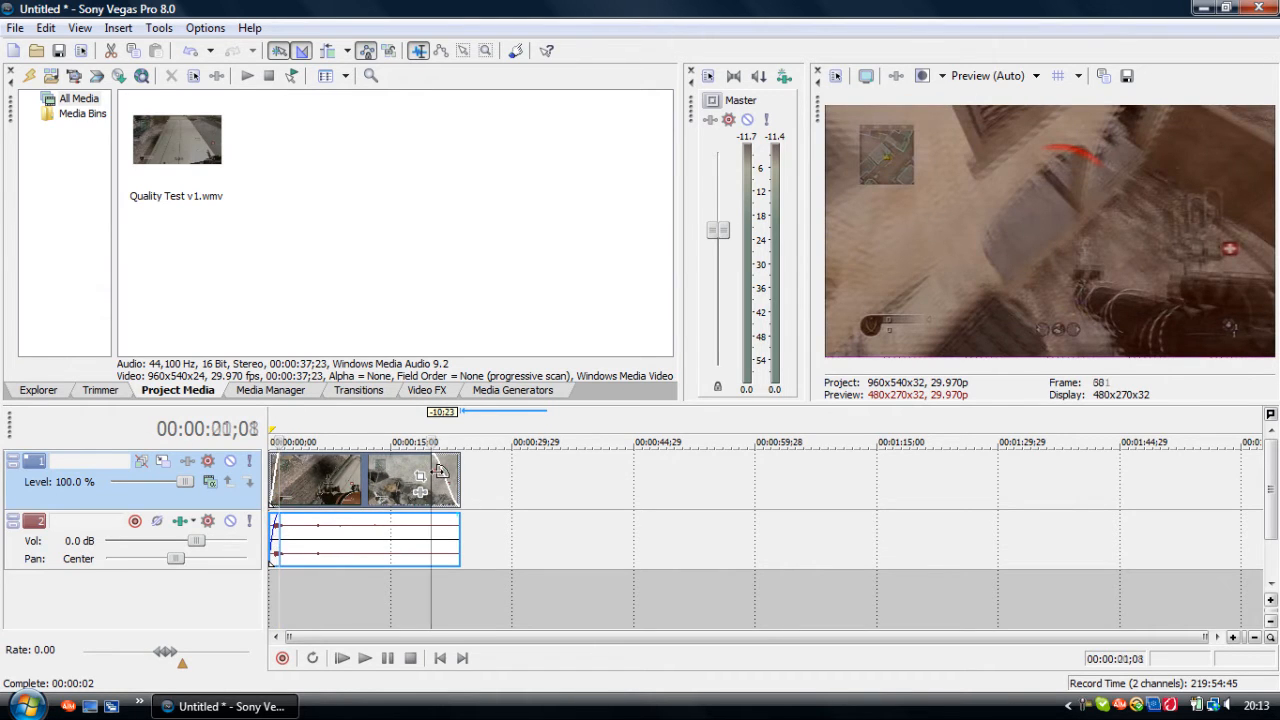
pyautogui.moveTo(461, 514); pyautogui.dragTo(431, 516)
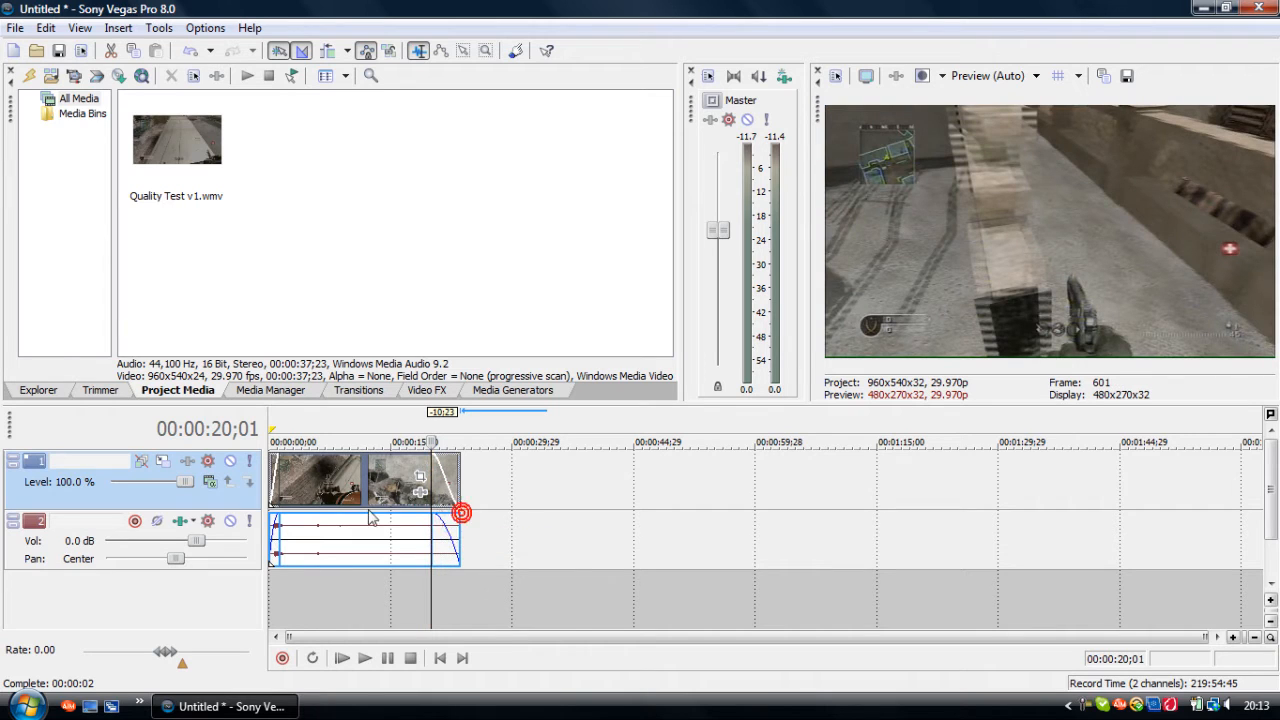
# - Split the clip at 00:00:08;20 and leave a gap before its second part, previewing the playback across the gap
pyautogui.click(272, 469)
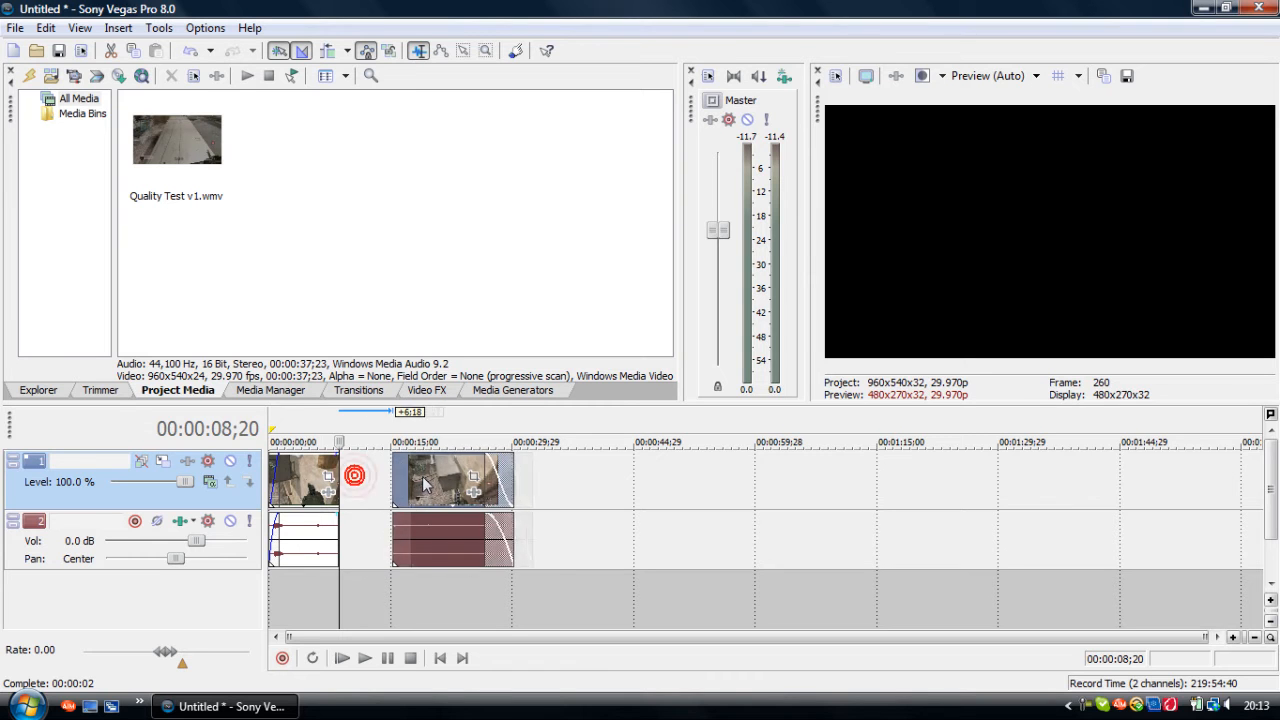
pyautogui.moveTo(412, 487); pyautogui.dragTo(377, 487)
pyautogui.click(326, 545)
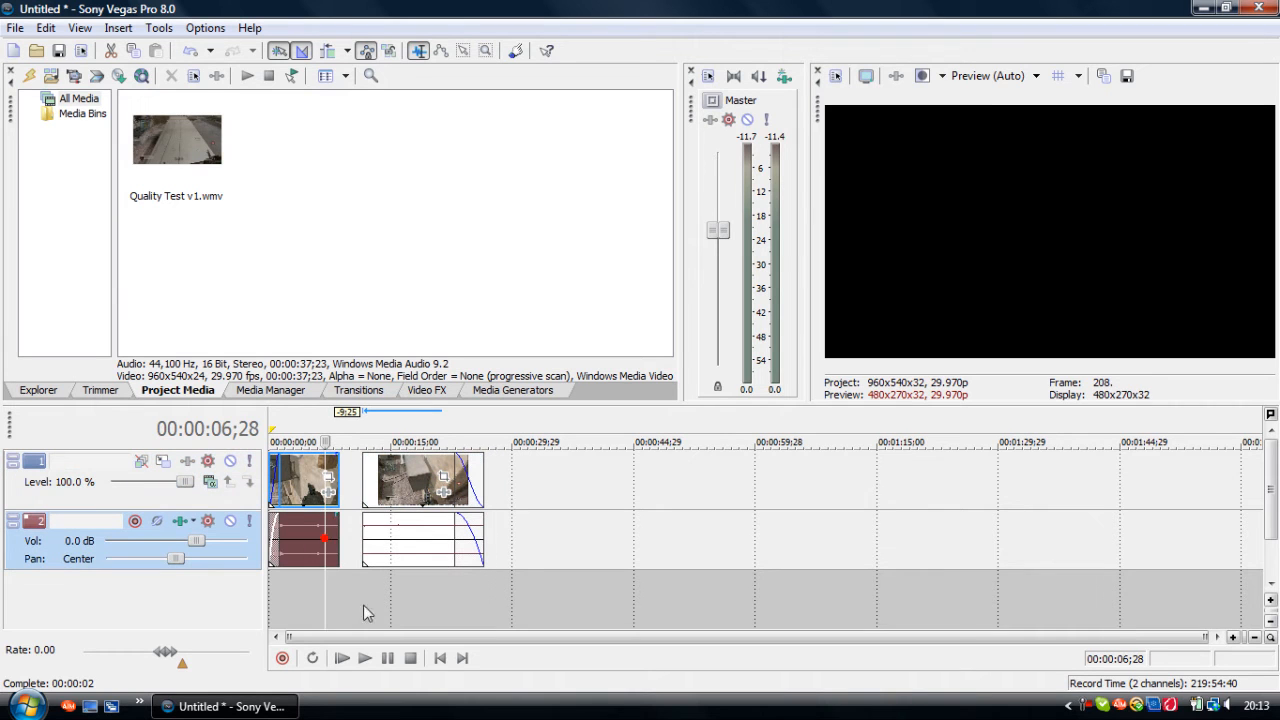
pyautogui.click(391, 664)
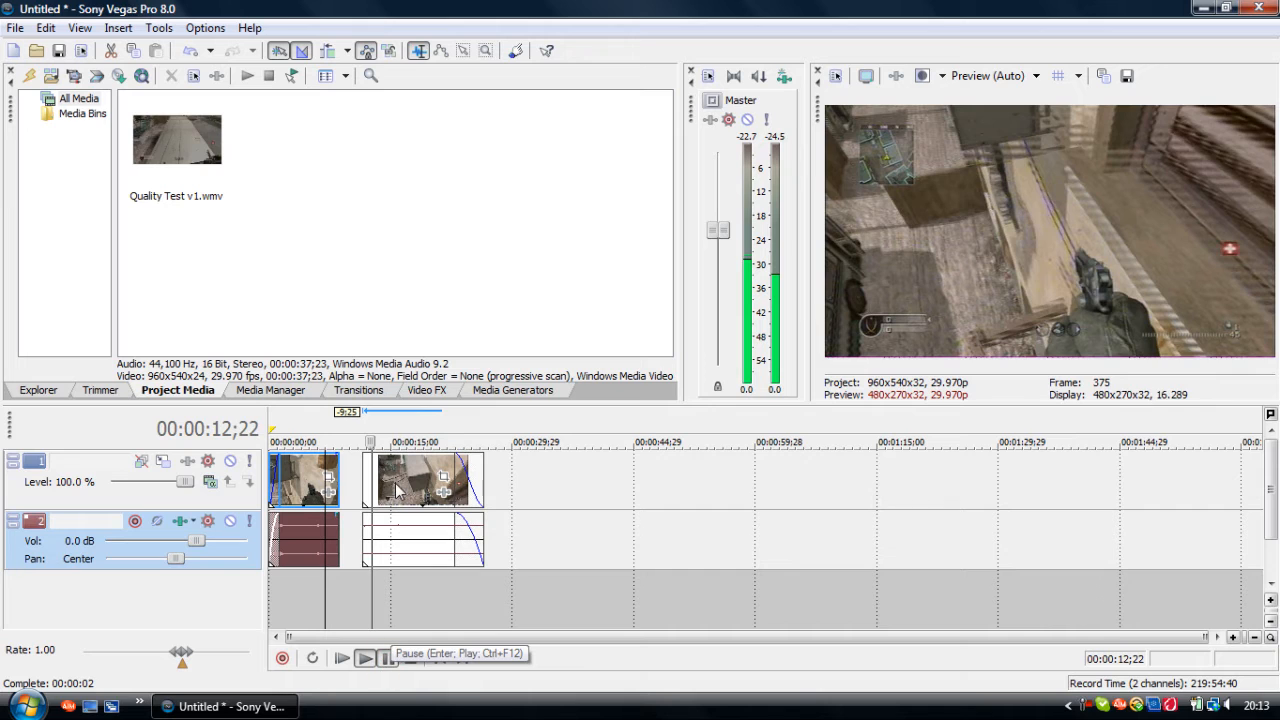
# - Undo the split and the move of the clip's second part
pyautogui.hotkey('ctrl', 'z')
pyautogui.hotkey('ctrl', 'z')
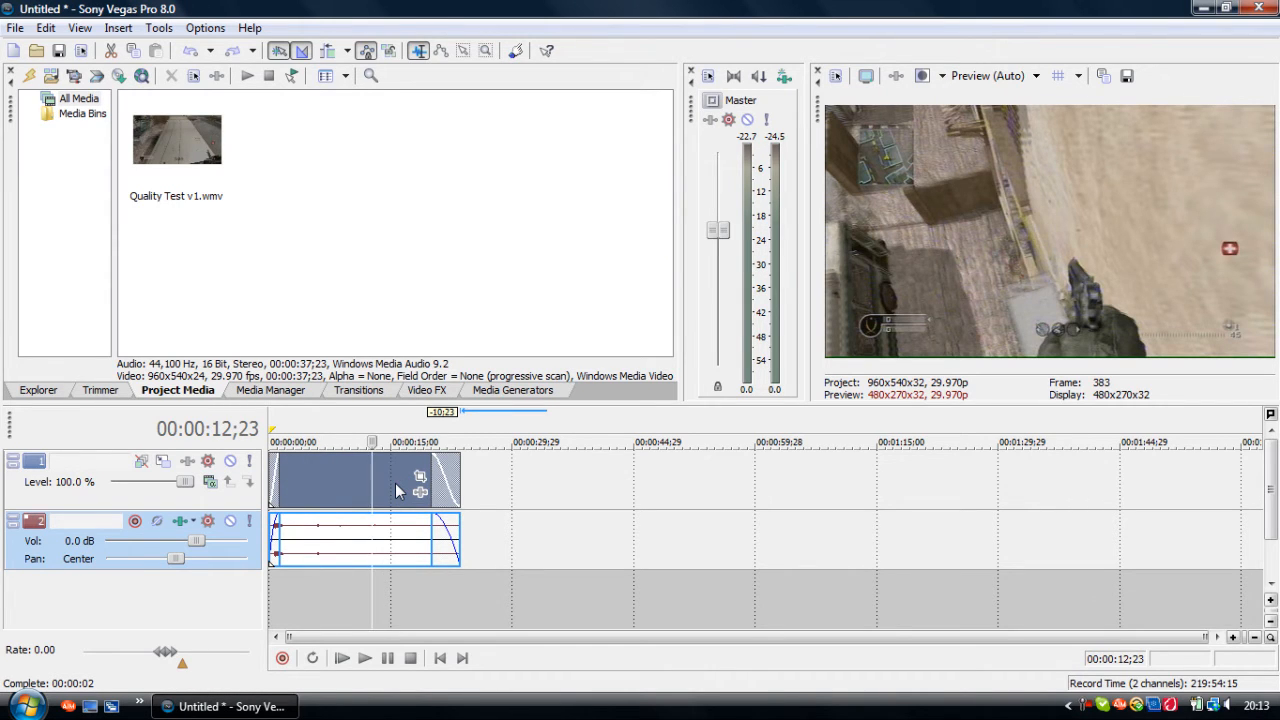
# - Insert a new video track above the clip and place a Default Text event at its start
pyautogui.rightClick(526, 471)
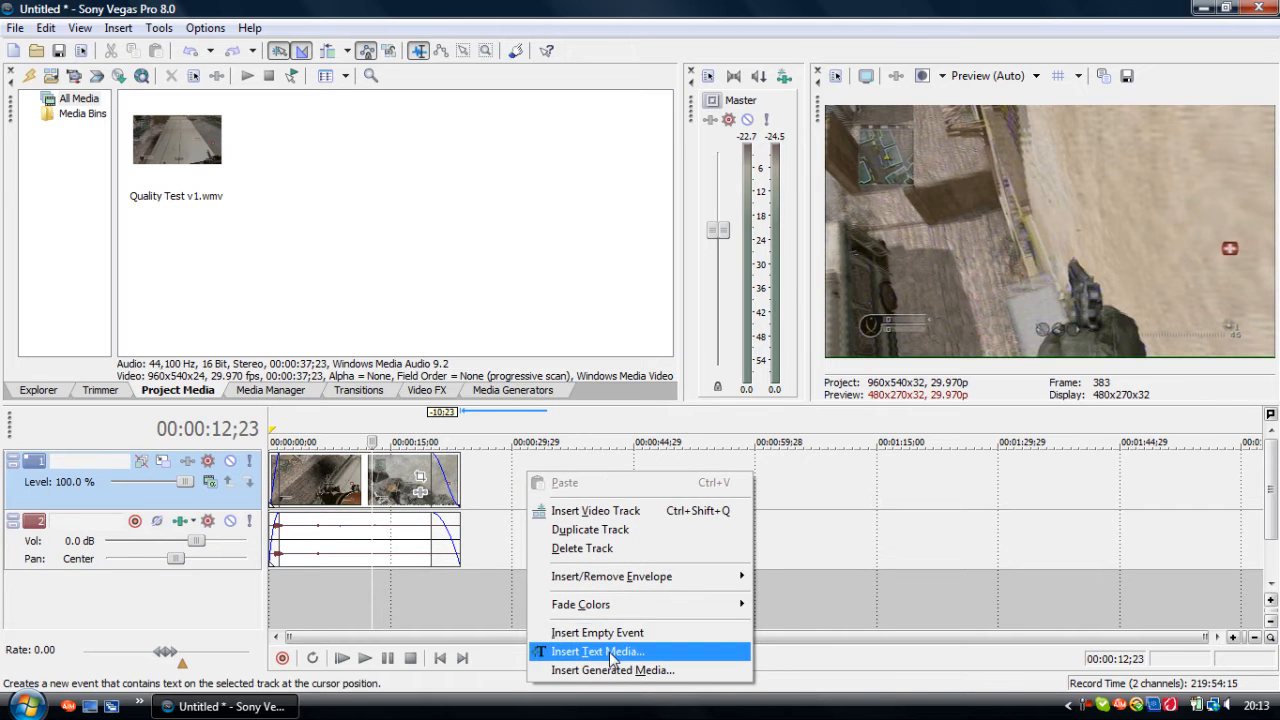
pyautogui.click(609, 516)
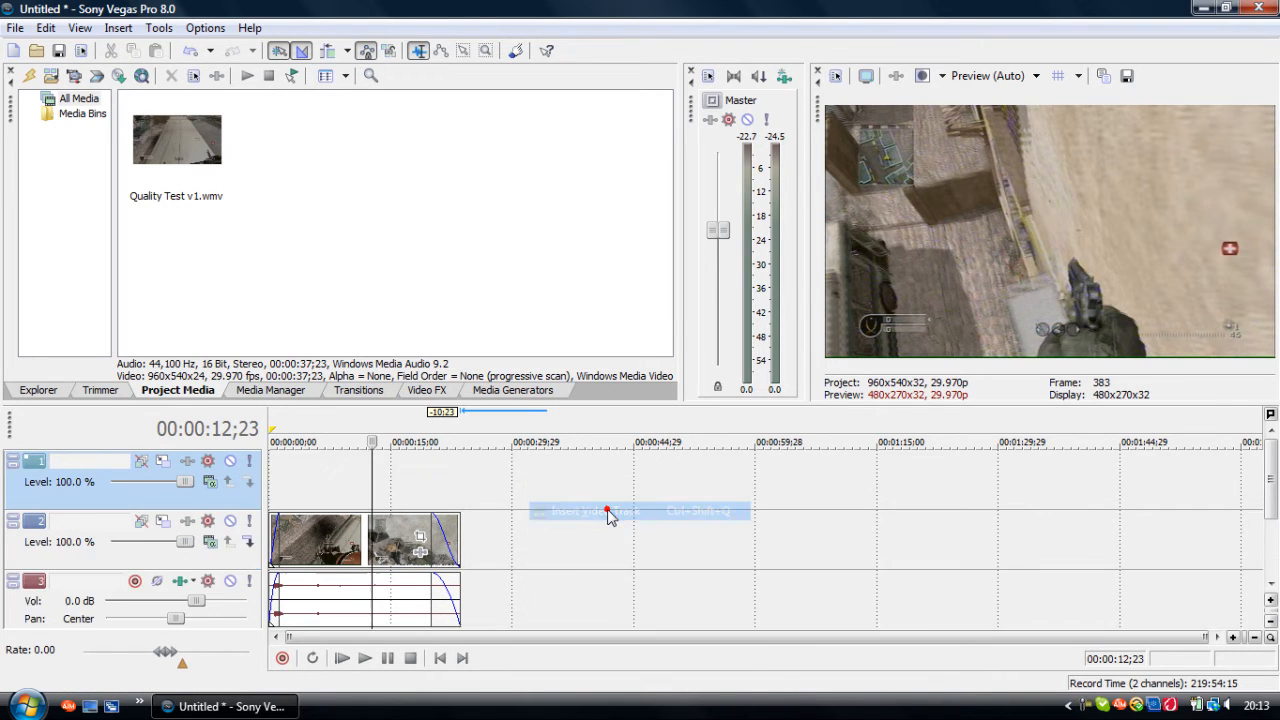
pyautogui.click(513, 390)
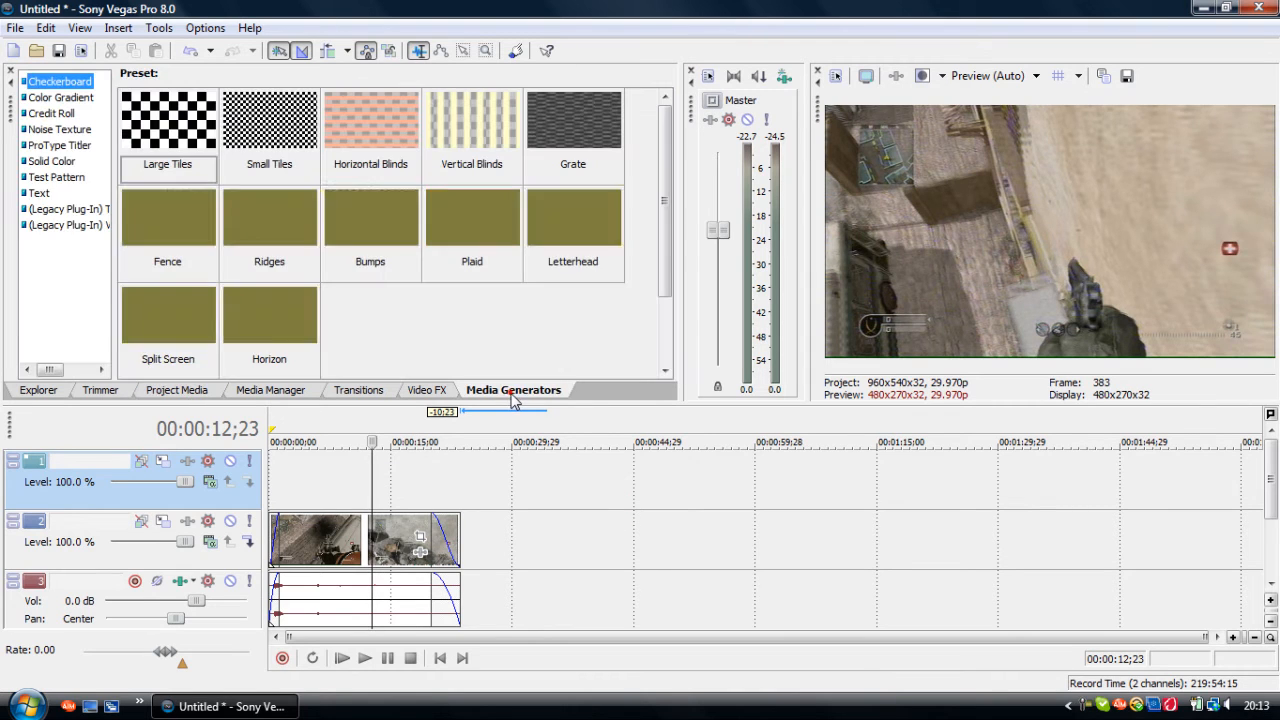
pyautogui.click(39, 194)
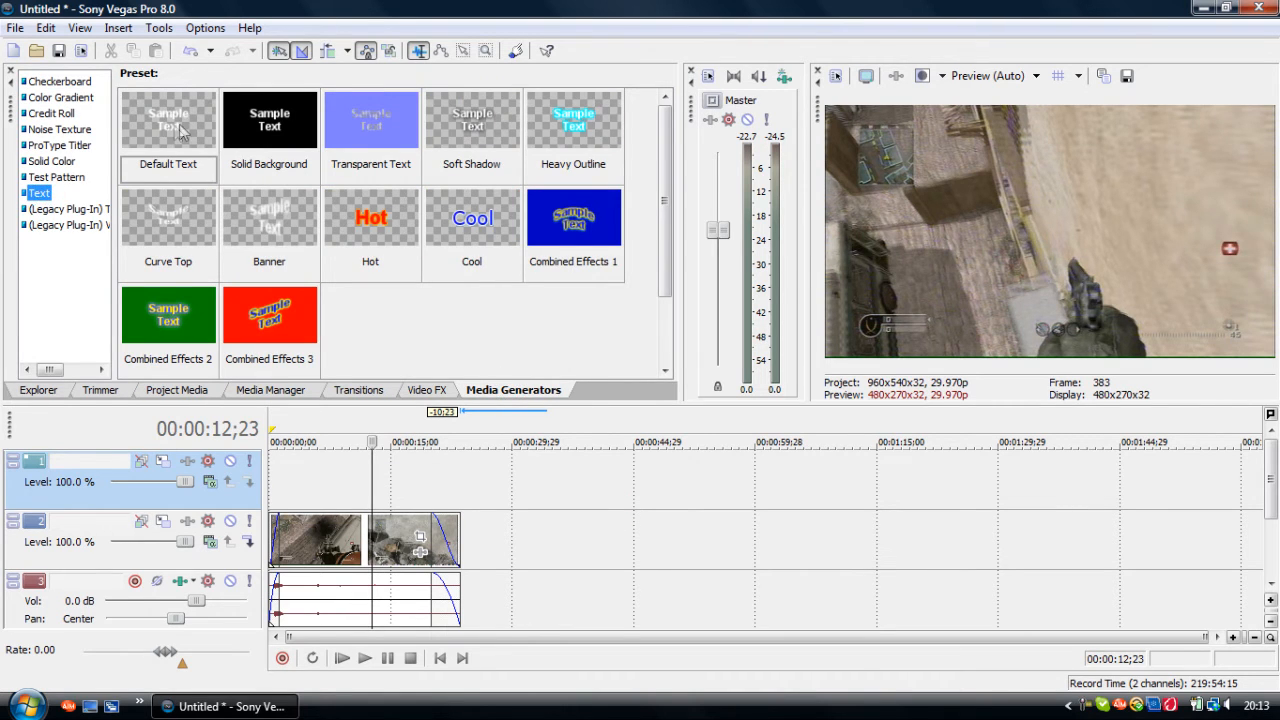
pyautogui.moveTo(182, 133); pyautogui.dragTo(302, 463)
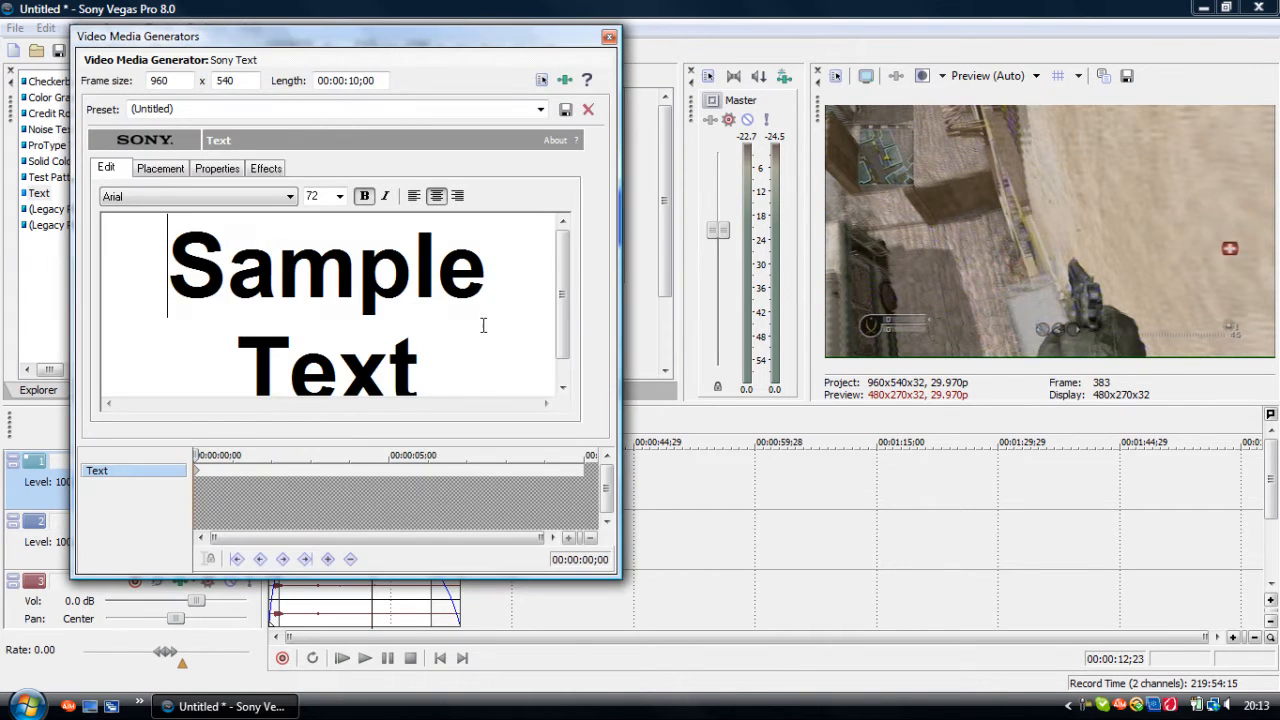
# - Replace the sample text with "Tutorial" and set its font to BIRTH OF A HERO
pyautogui.tripleClick(473, 346)
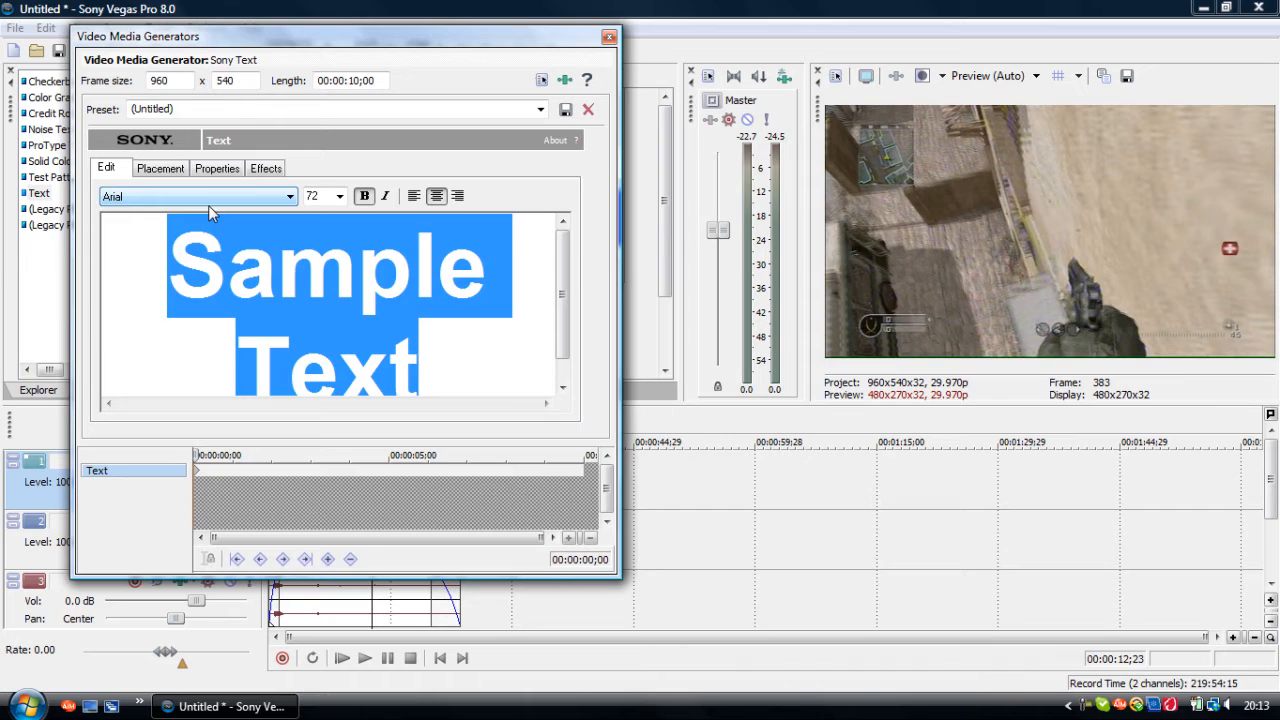
pyautogui.write('Tutorial')
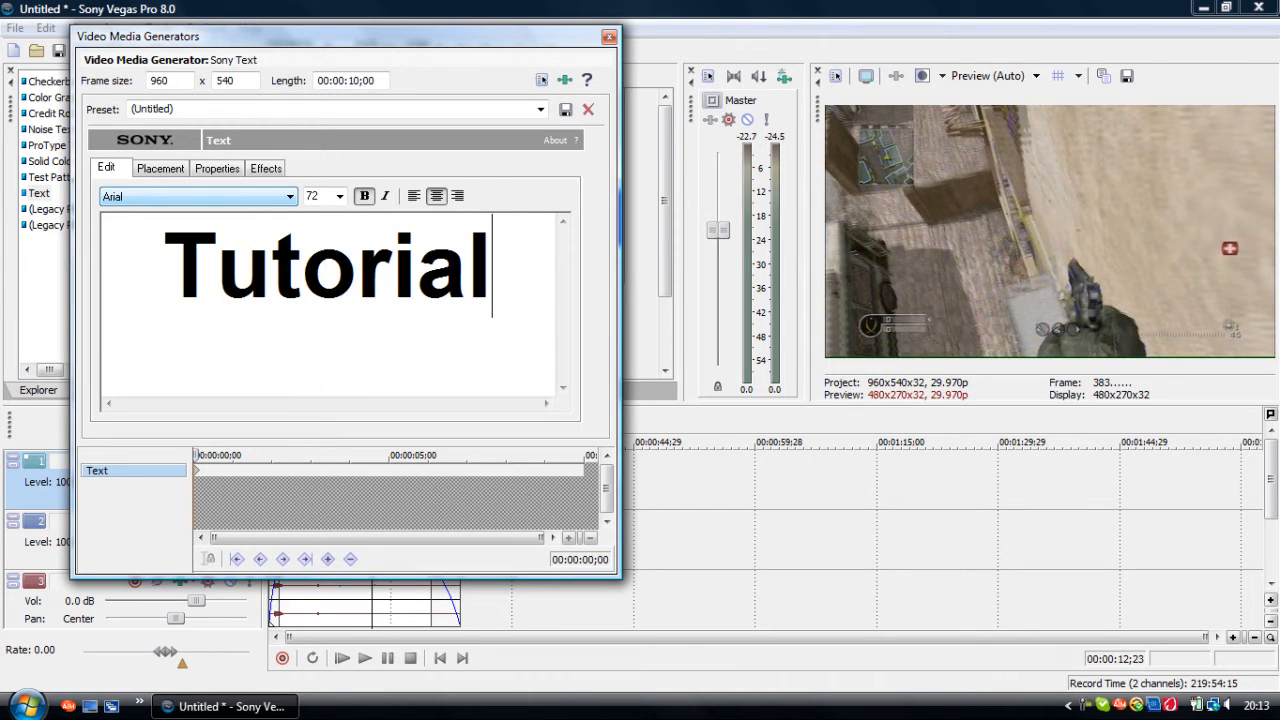
pyautogui.click(197, 200)
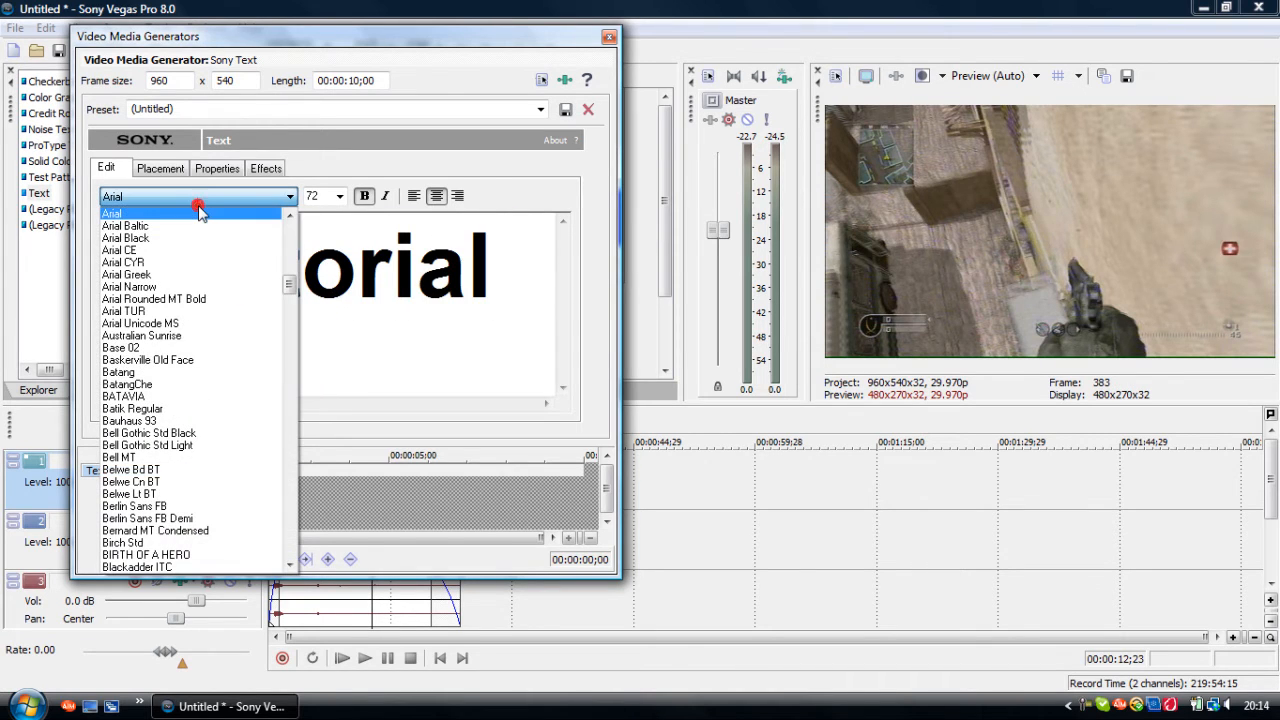
pyautogui.write('bi')
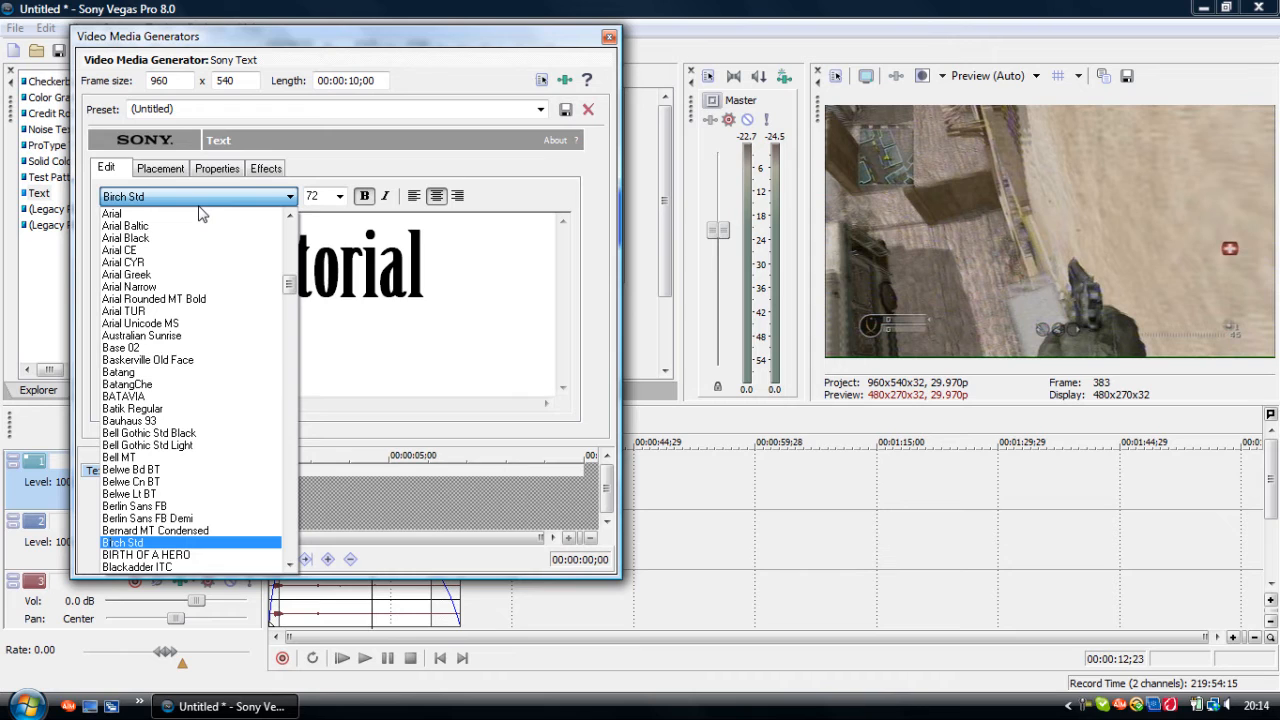
pyautogui.press('Down')
pyautogui.press('Return')
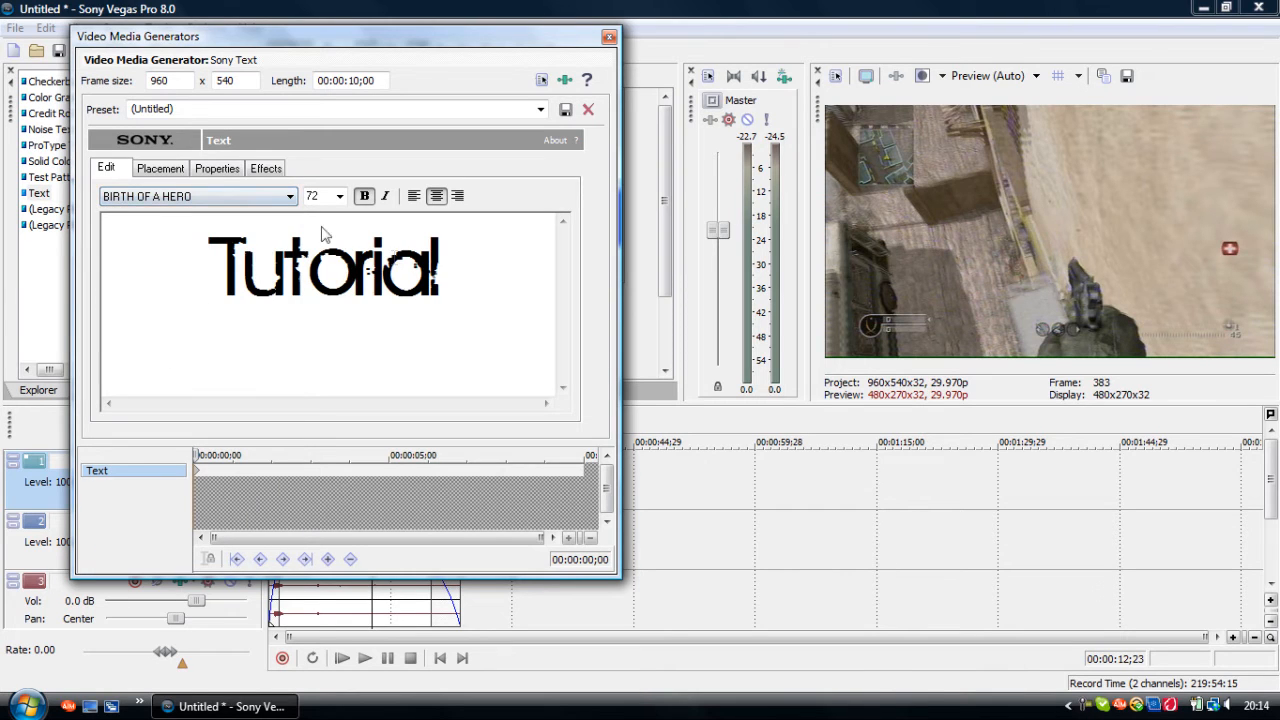
# - Move the text to the upper right of the frame and colour it blue with RGB 0, 25, 255, previewing it over the clip
pyautogui.click(178, 168)
pyautogui.moveTo(228, 318); pyautogui.dragTo(277, 299)
pyautogui.click(218, 168)
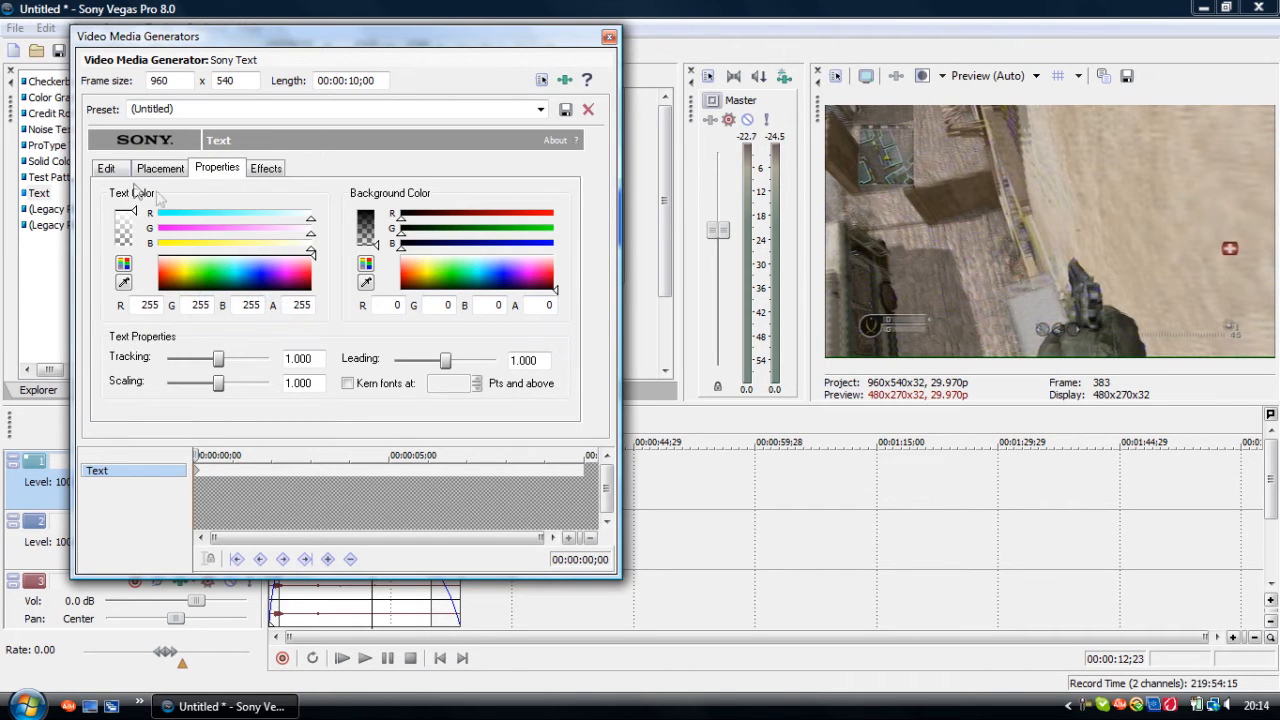
pyautogui.moveTo(236, 273); pyautogui.dragTo(259, 280)
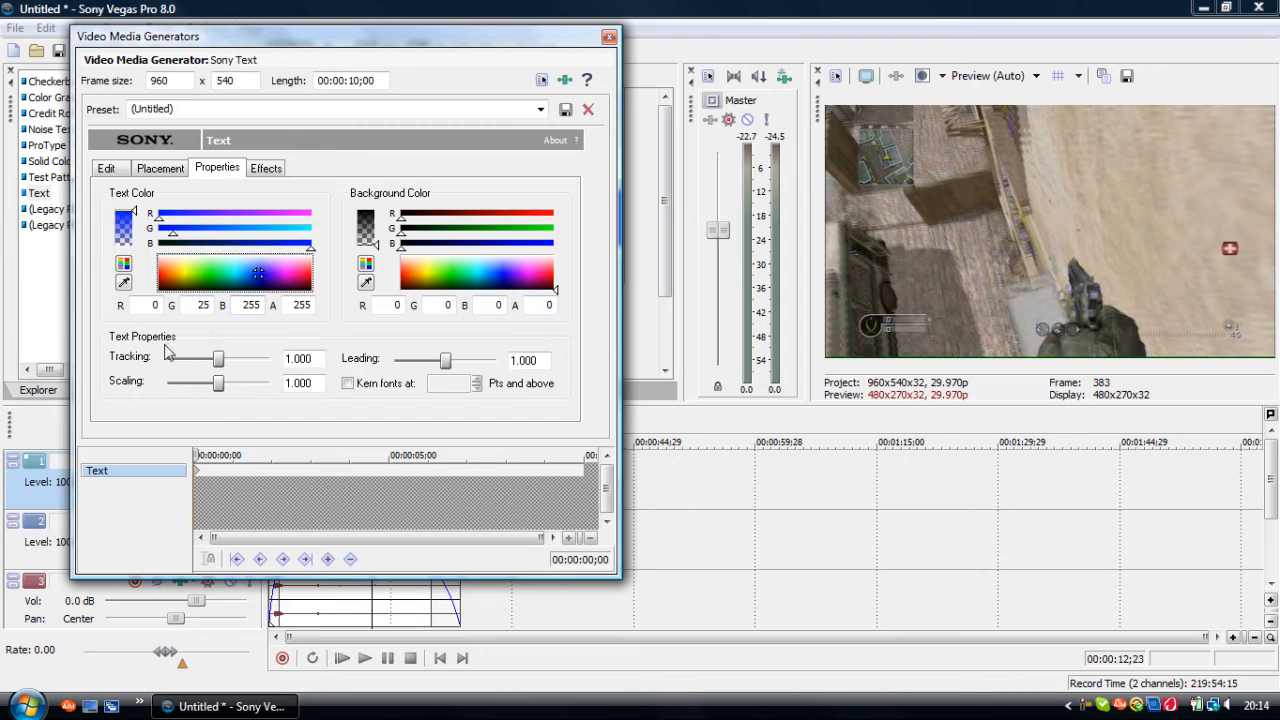
pyautogui.click(323, 602)
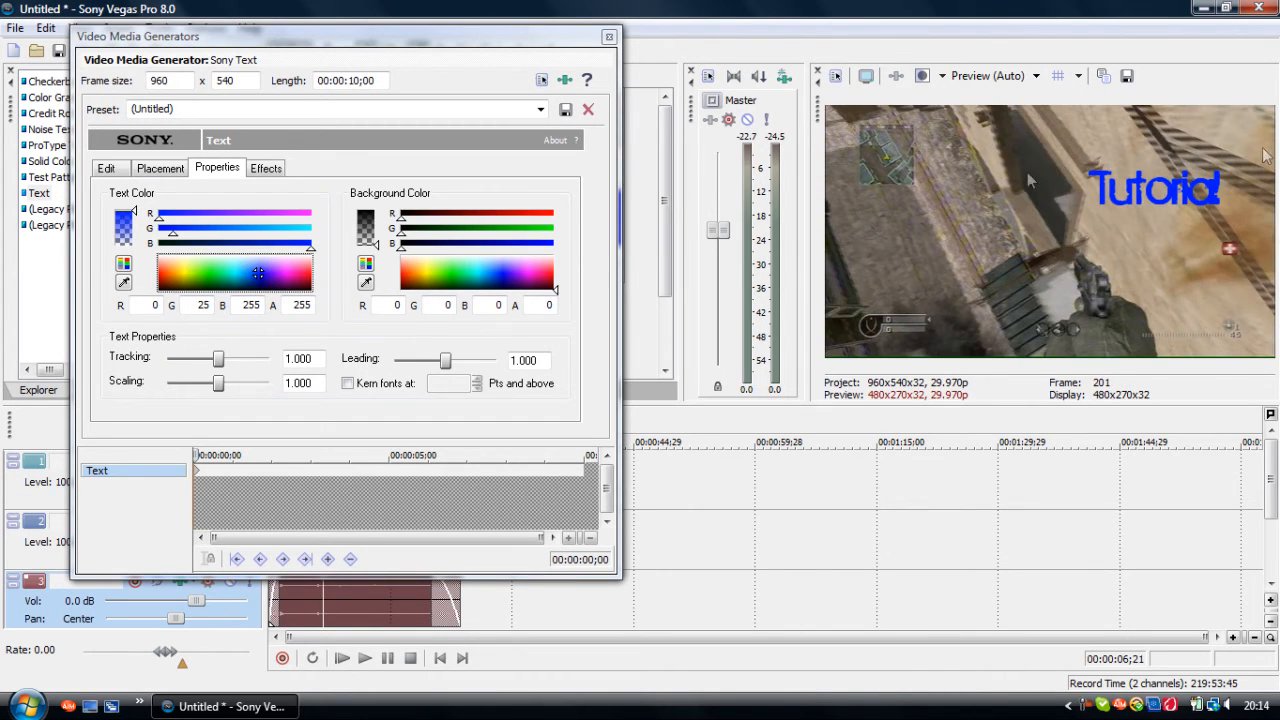
# - Try a text tracking of 1.314 with altered scaling, and reset both values to 1.000
pyautogui.moveTo(220, 360); pyautogui.dragTo(217, 387)
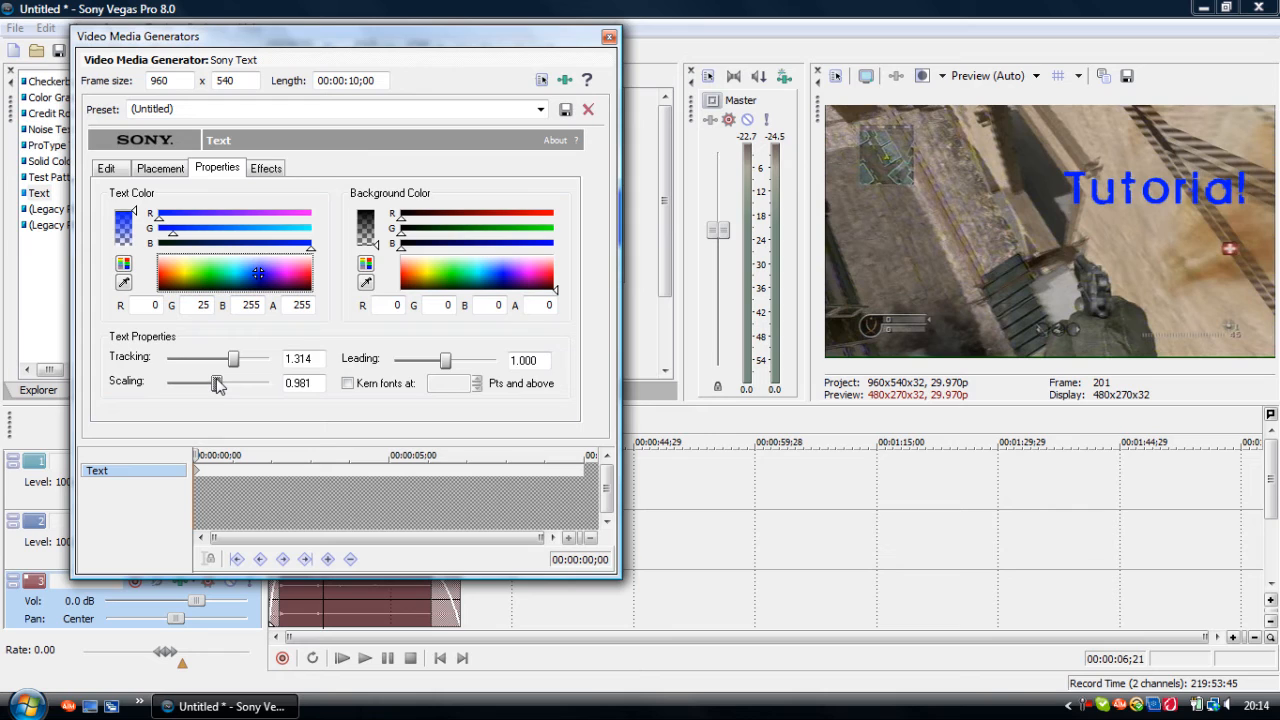
pyautogui.moveTo(315, 377); pyautogui.dragTo(263, 384)
pyautogui.write('1')
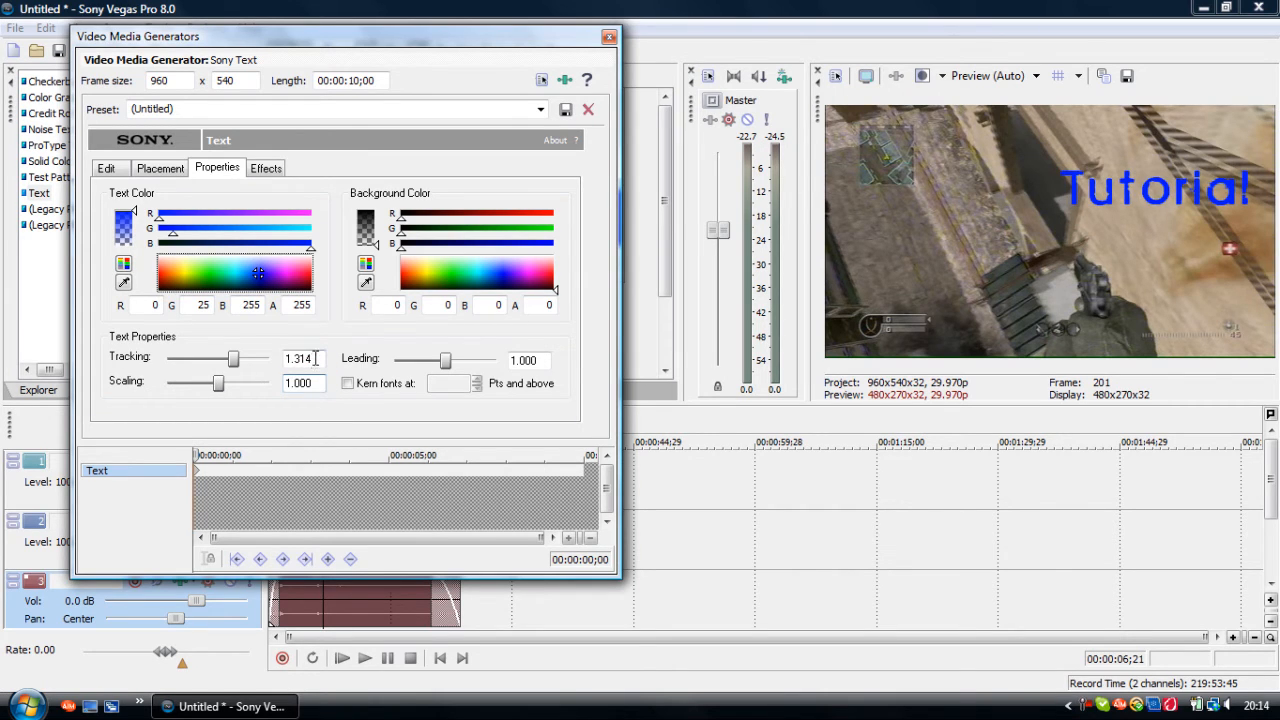
pyautogui.write('1')
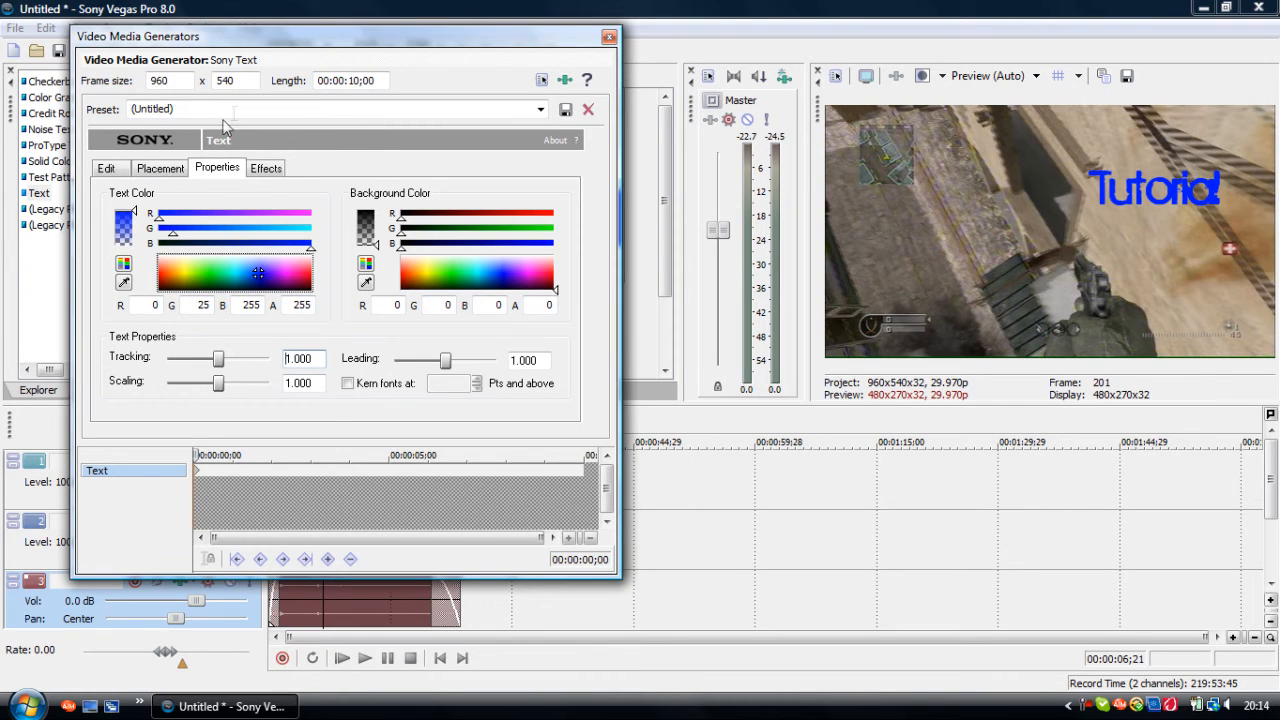
# - Give the text a black outline with a width of 0.590 and a feather of 0.363
pyautogui.click(264, 170)
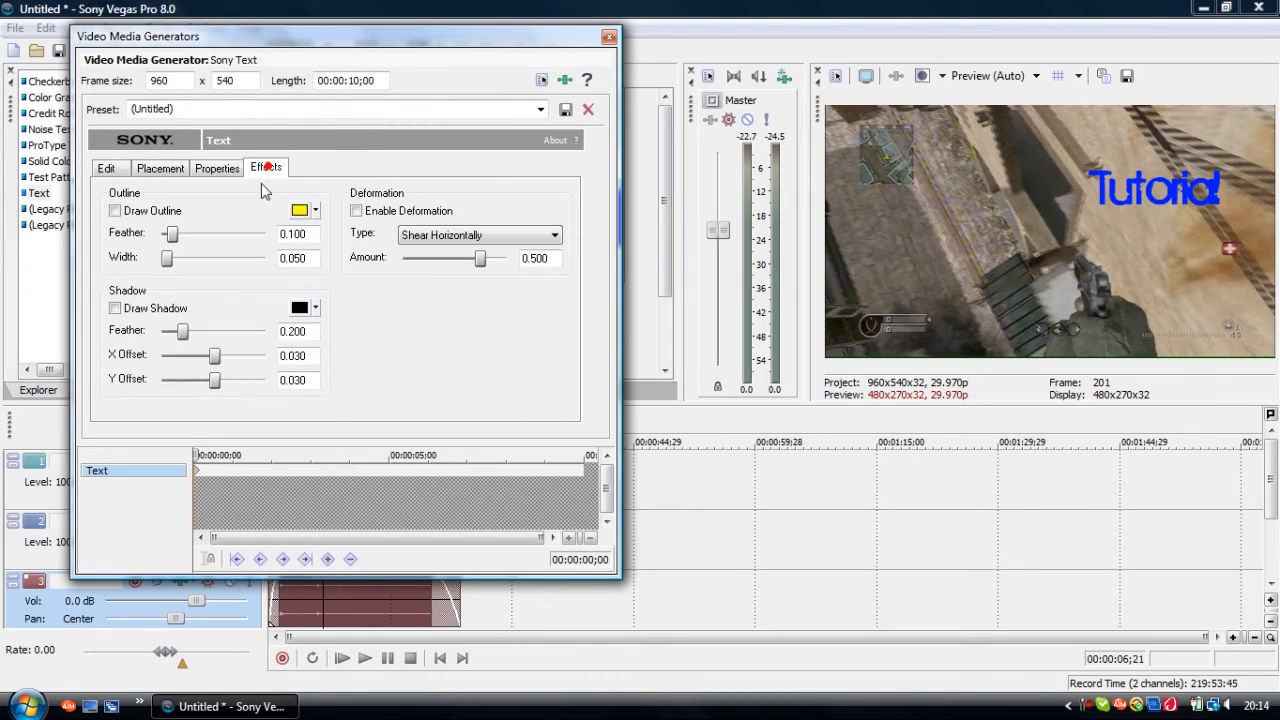
pyautogui.click(148, 210)
pyautogui.click(315, 211)
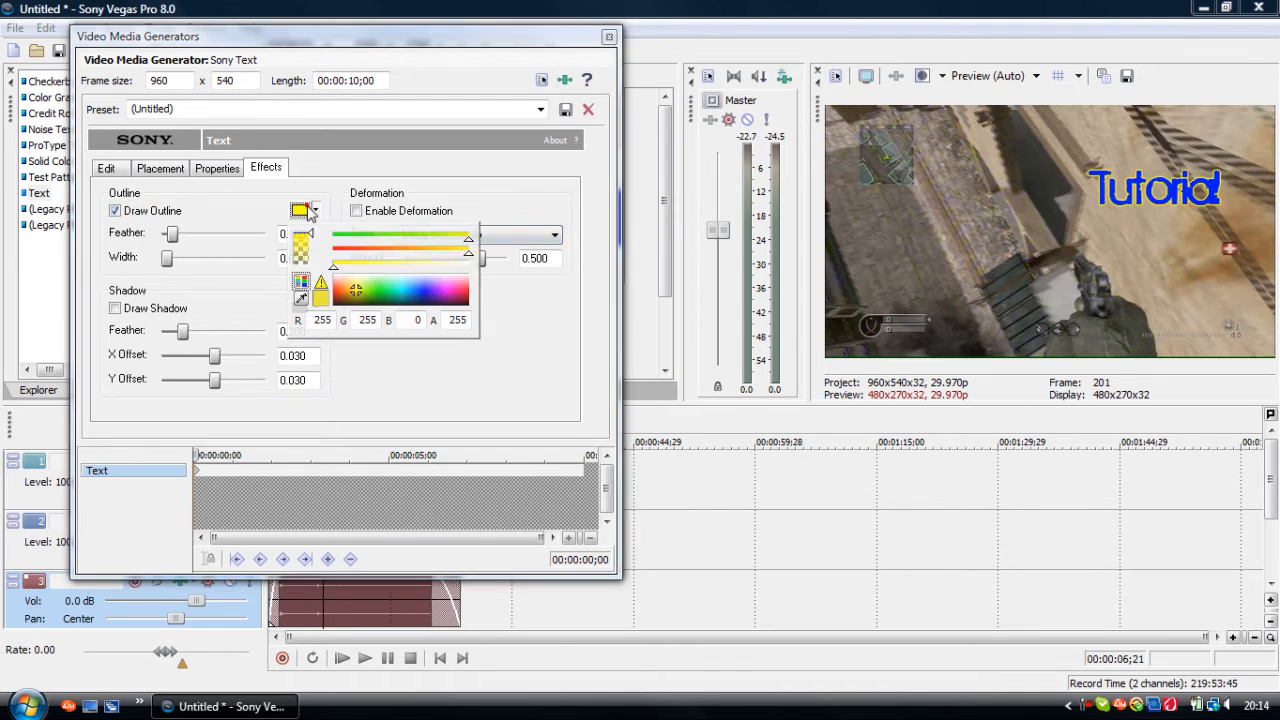
pyautogui.moveTo(372, 282); pyautogui.dragTo(395, 316)
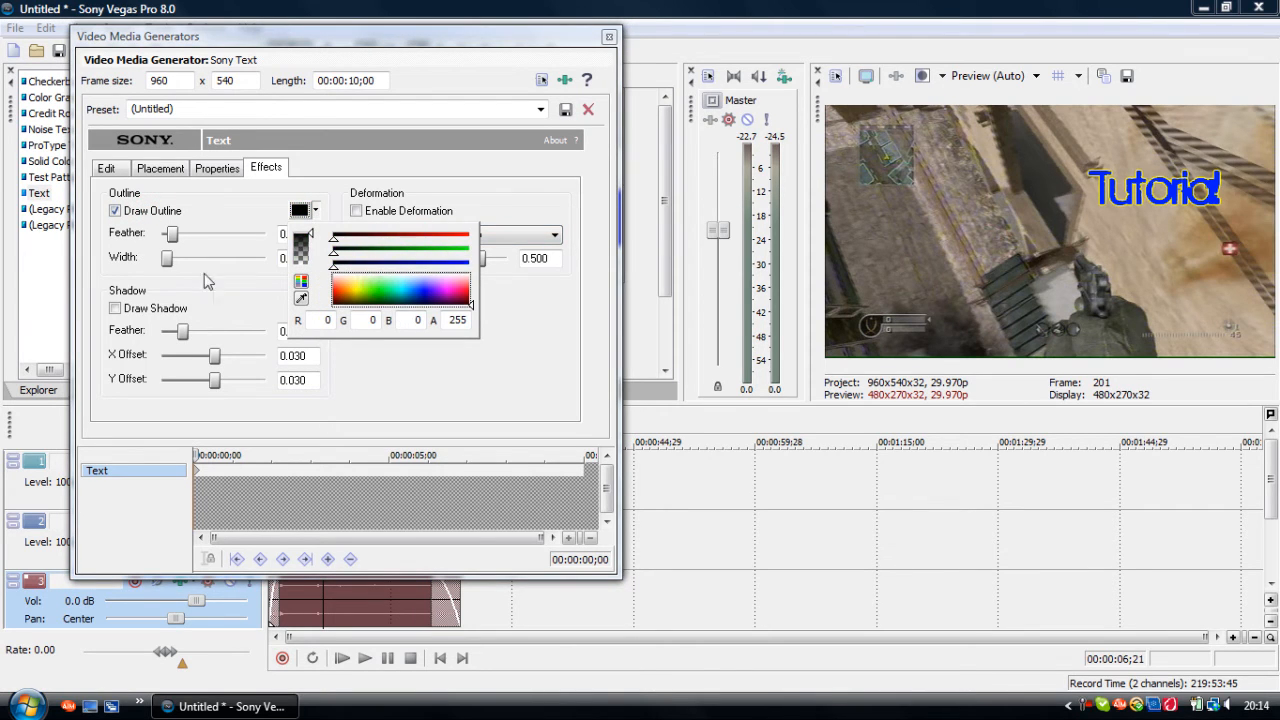
pyautogui.moveTo(166, 258)
pyautogui.mouseDown()
pyautogui.moveTo(226, 261)
pyautogui.moveTo(160, 235)
pyautogui.mouseUp()
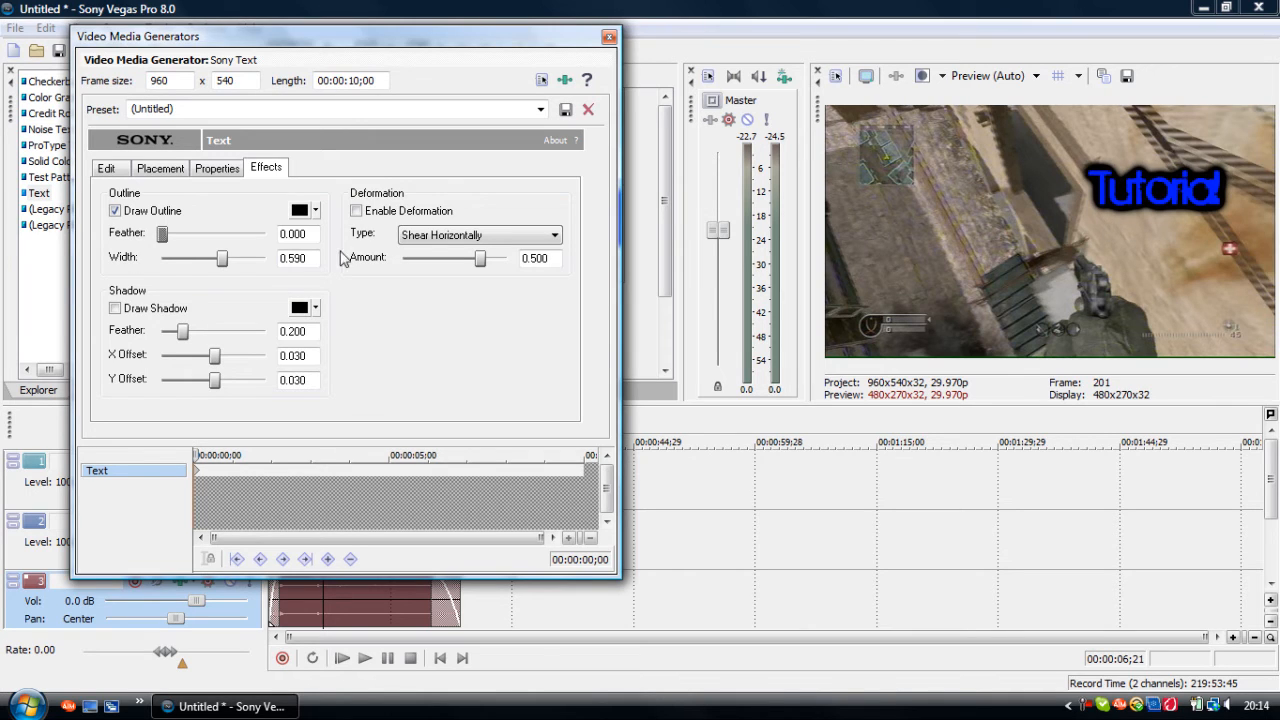
pyautogui.moveTo(166, 237); pyautogui.dragTo(198, 236)
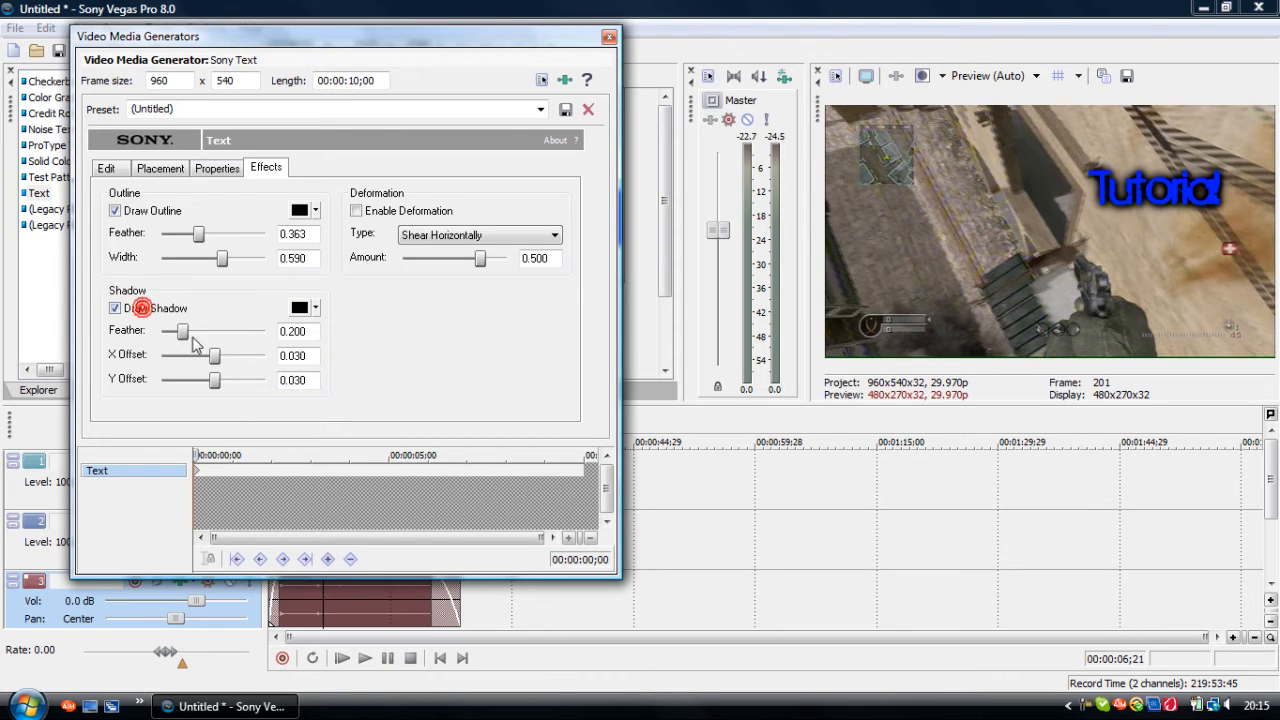
# - Add a black text shadow with feather 0.600, X offset 0.418 and Y offset 0.618
pyautogui.moveTo(213, 355); pyautogui.dragTo(244, 381)
pyautogui.moveTo(196, 331); pyautogui.dragTo(140, 338)
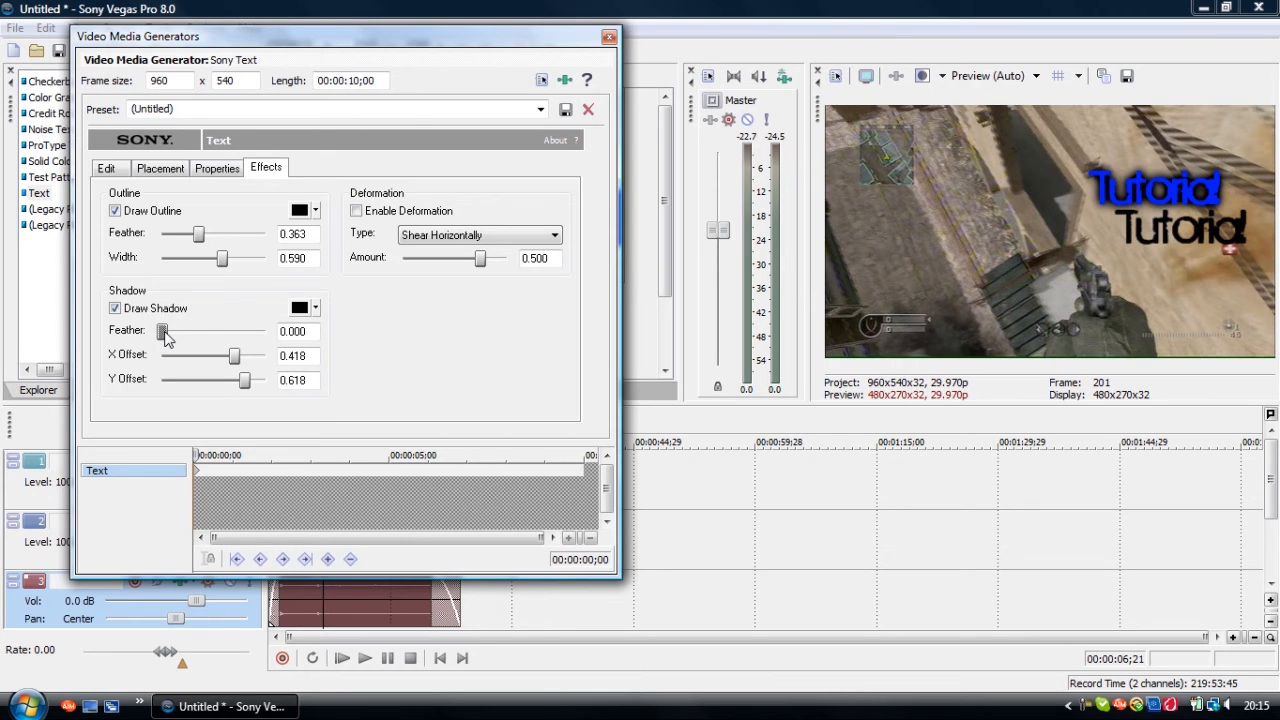
pyautogui.moveTo(165, 337); pyautogui.dragTo(228, 338)
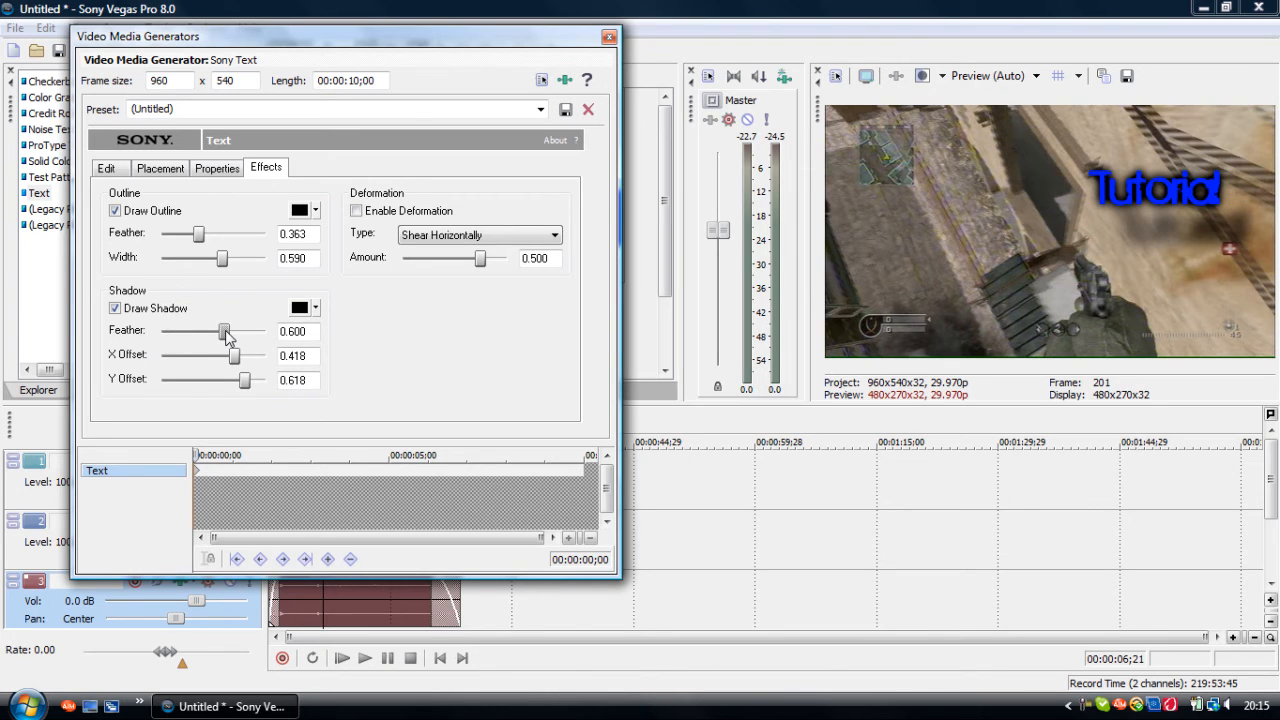
# - Try the Squish Top, Curve Top and Curve Bottom deformations on the text, the last with amount -0.510, and disable deformation
pyautogui.click(404, 215)
pyautogui.click(438, 236)
pyautogui.click(448, 273)
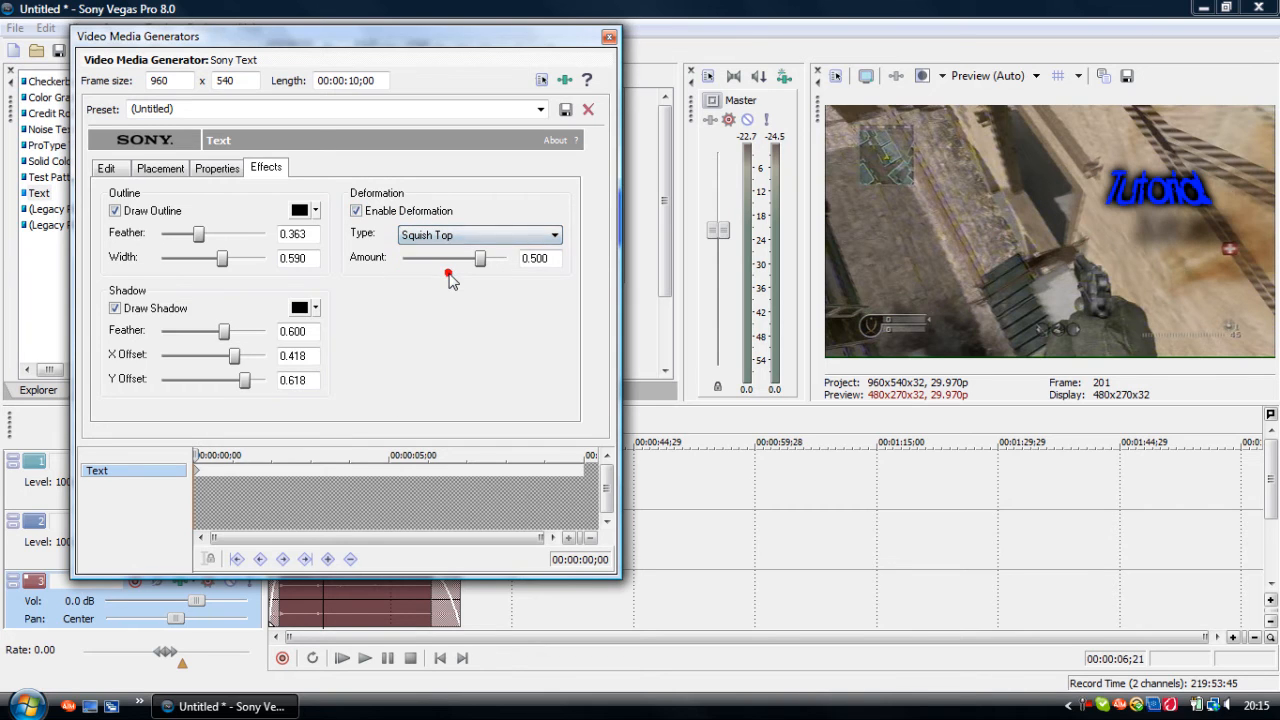
pyautogui.click(452, 236)
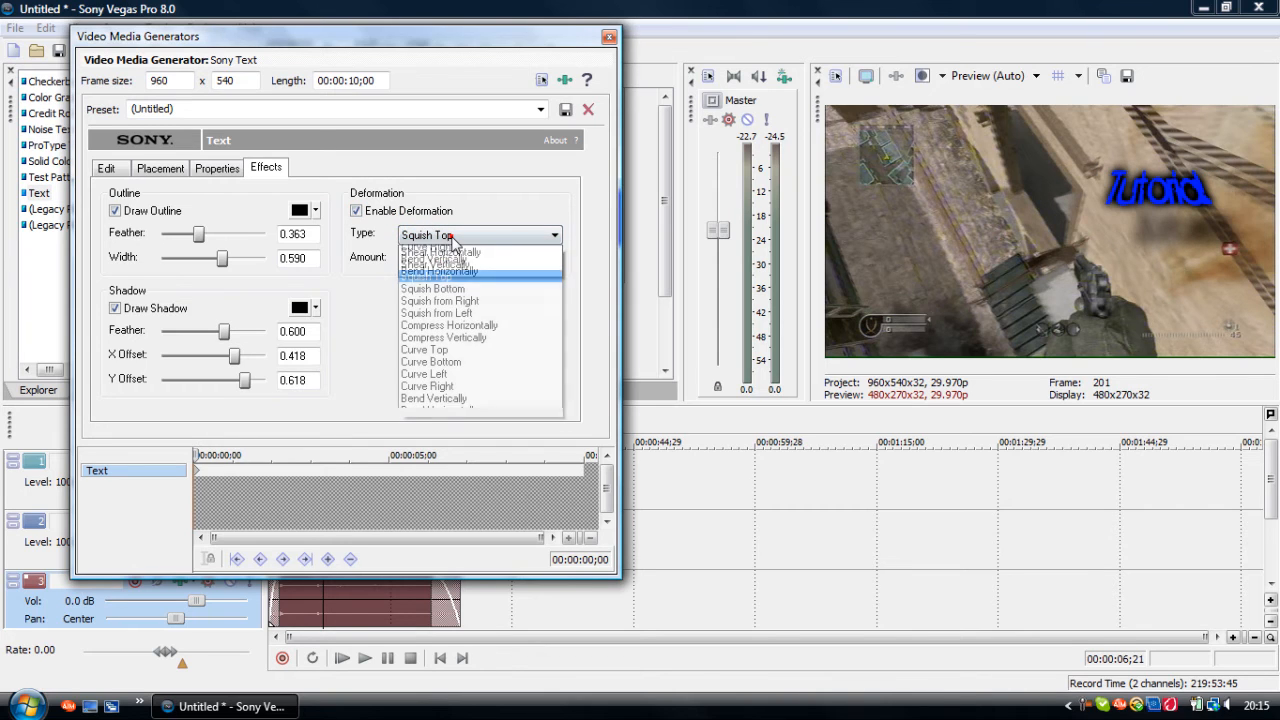
pyautogui.click(454, 350)
pyautogui.click(477, 237)
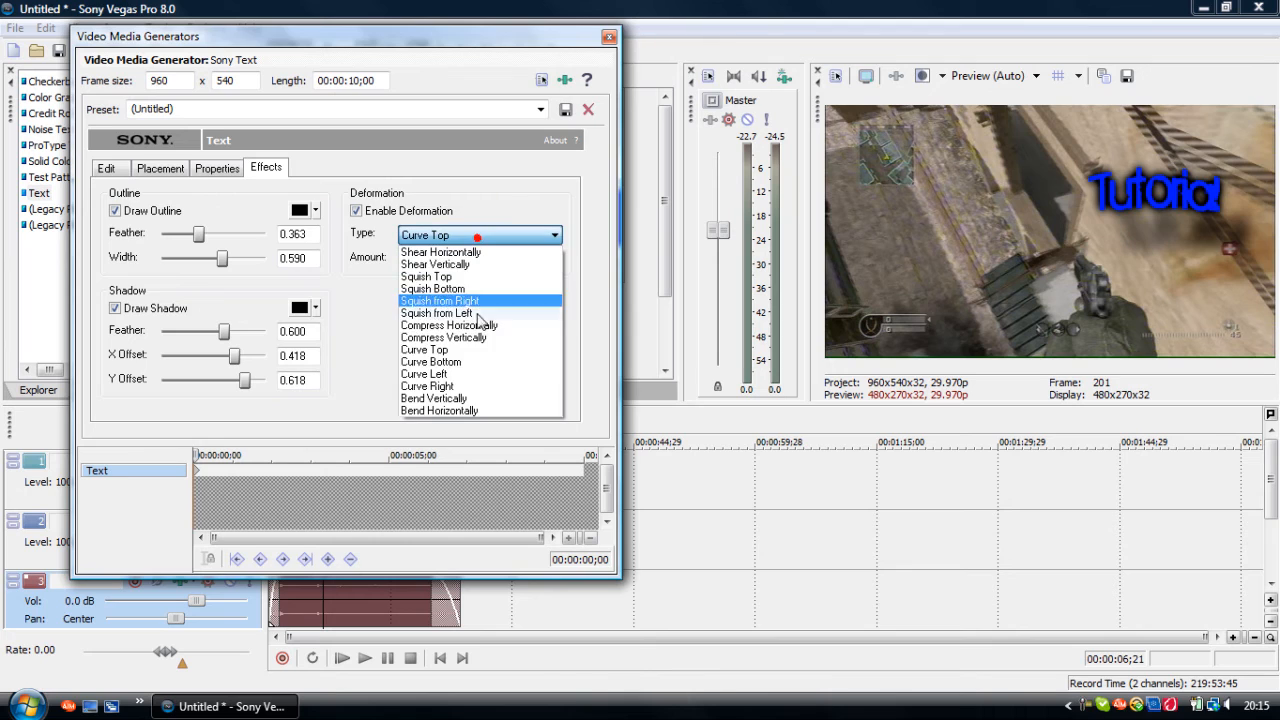
pyautogui.click(474, 363)
pyautogui.moveTo(468, 260); pyautogui.dragTo(407, 260)
pyautogui.moveTo(506, 258); pyautogui.dragTo(430, 283)
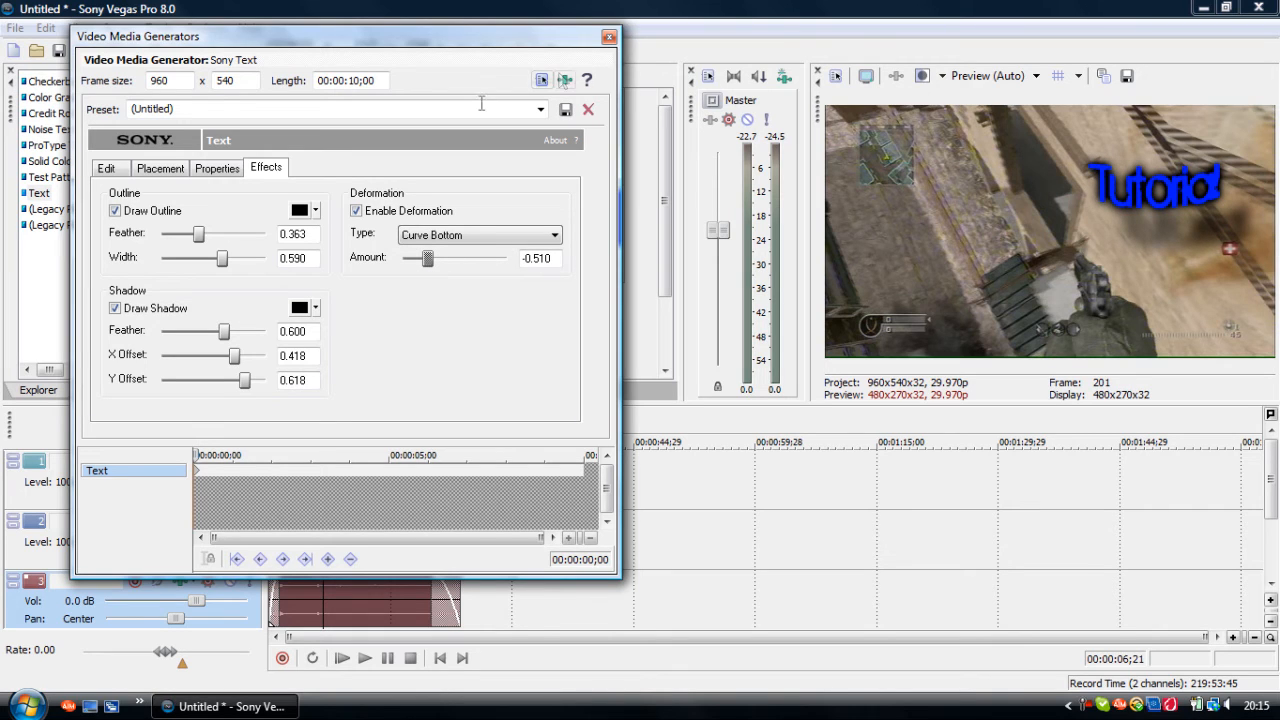
pyautogui.click(355, 211)
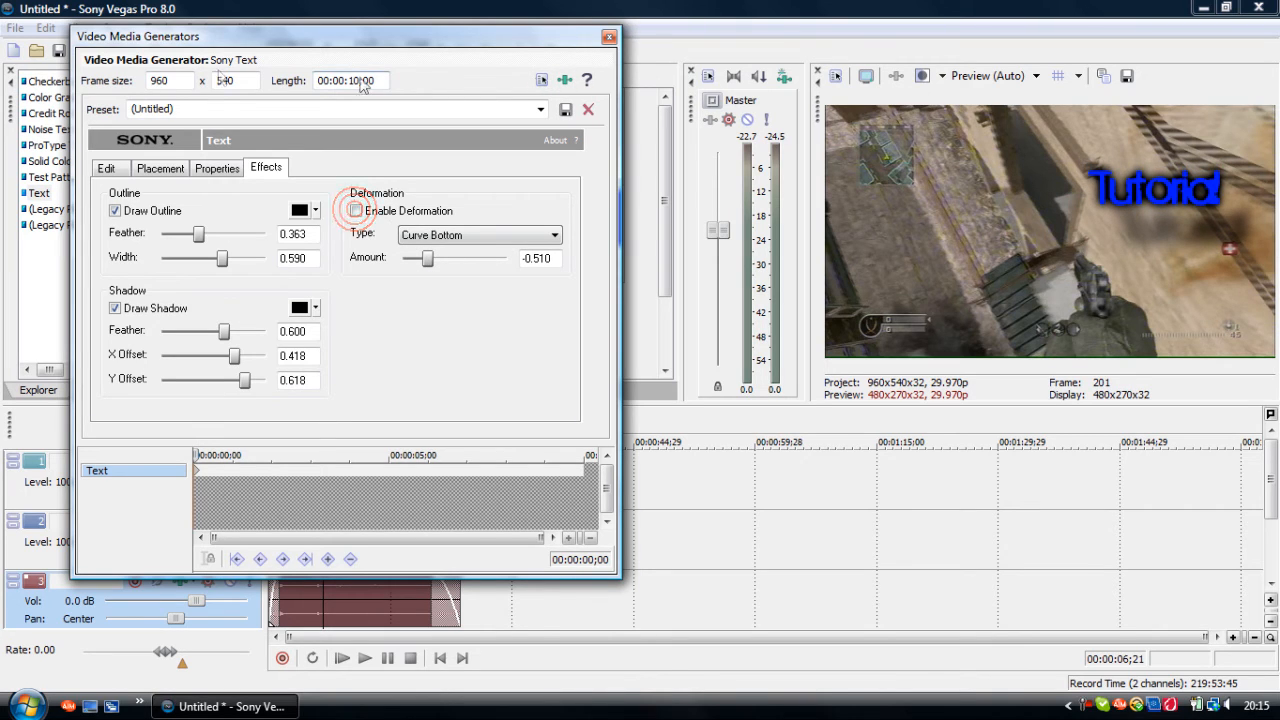
# - Close the text generator and give the title event a fade-in until about 00:00:05;06 and a fade-out from about 00:00:09;18
pyautogui.click(610, 38)
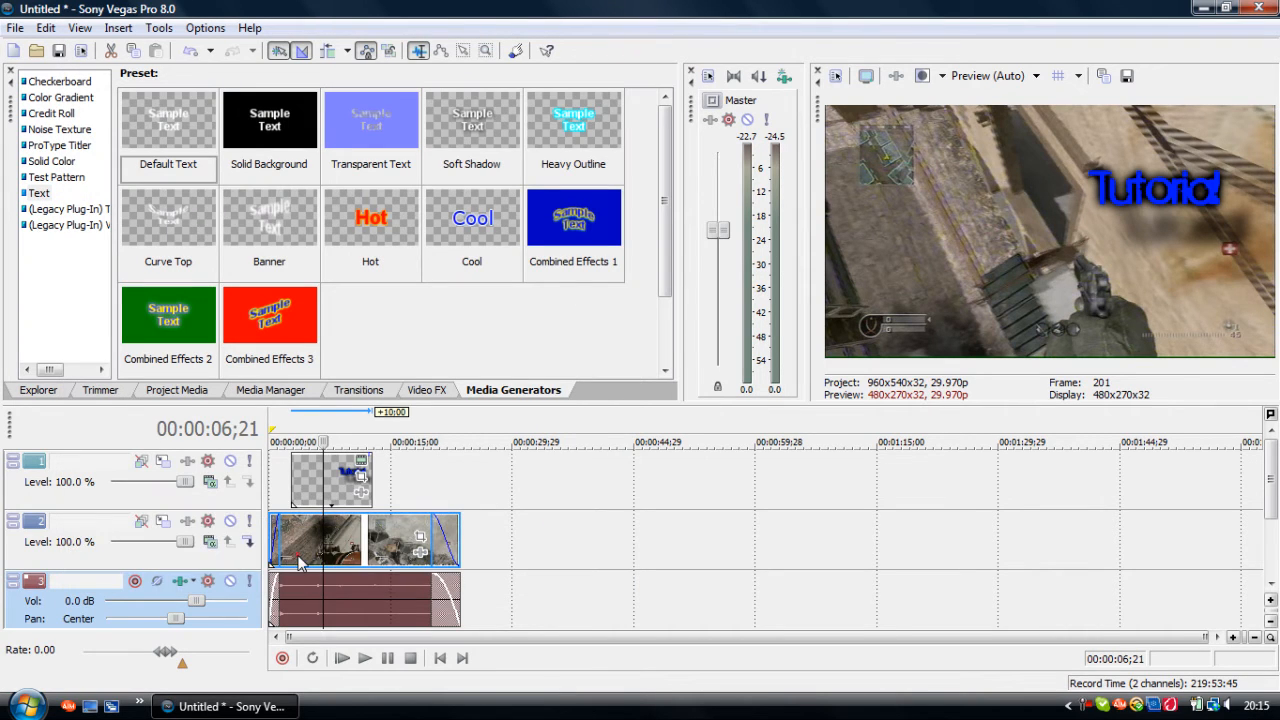
pyautogui.click(298, 516)
pyautogui.click(309, 478)
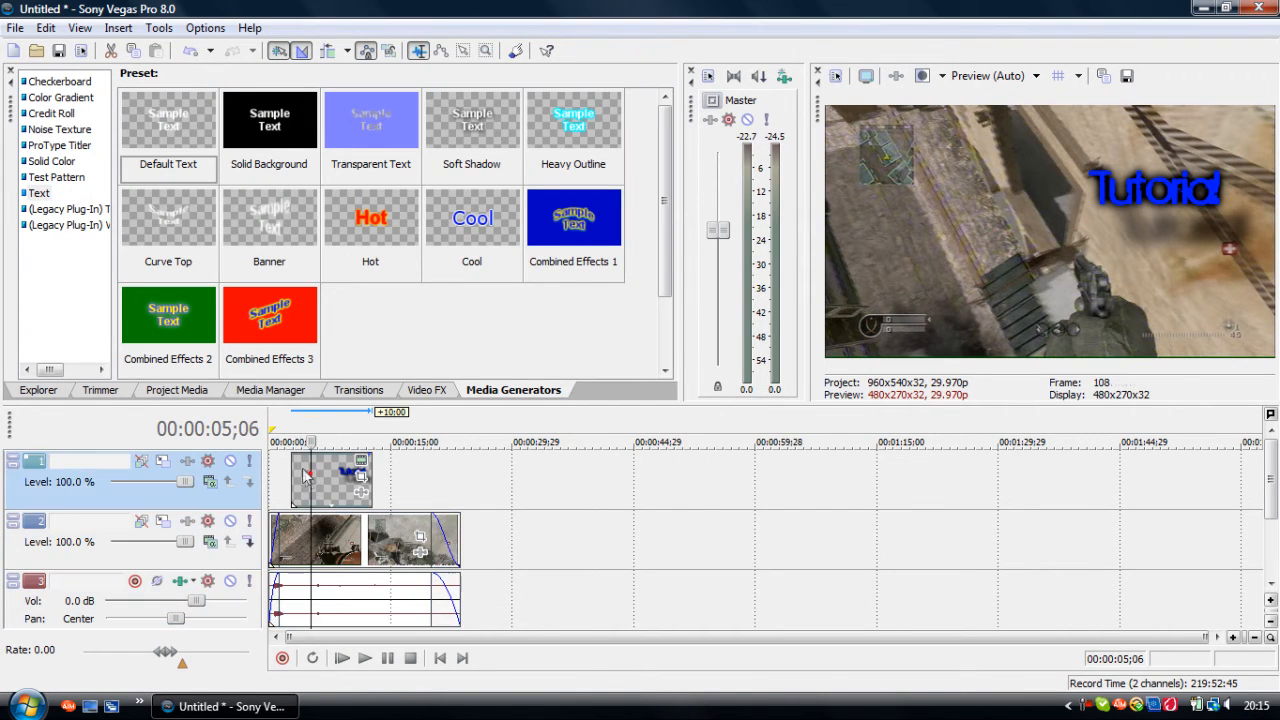
pyautogui.moveTo(287, 453); pyautogui.dragTo(351, 452)
pyautogui.click(347, 470)
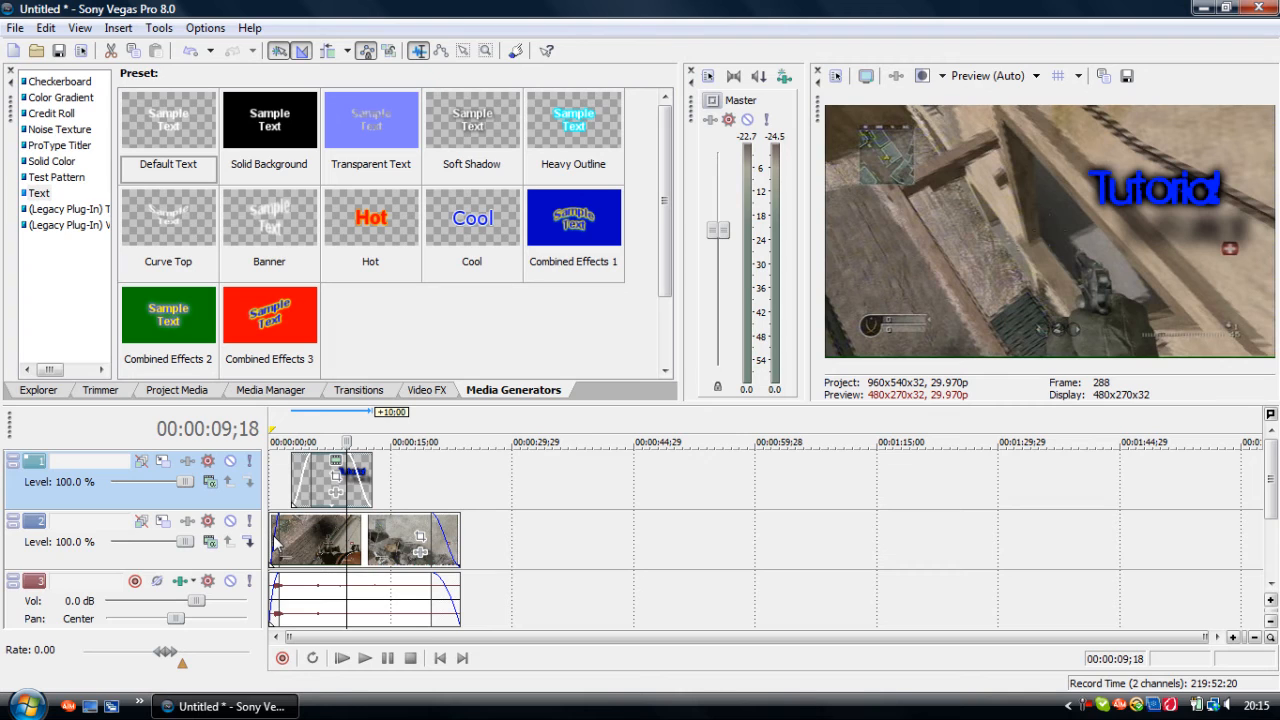
# - Play the timeline from near the start to preview the title fading over the gameplay, and return to the beginning
pyautogui.click(285, 530)
pyautogui.click(341, 658)
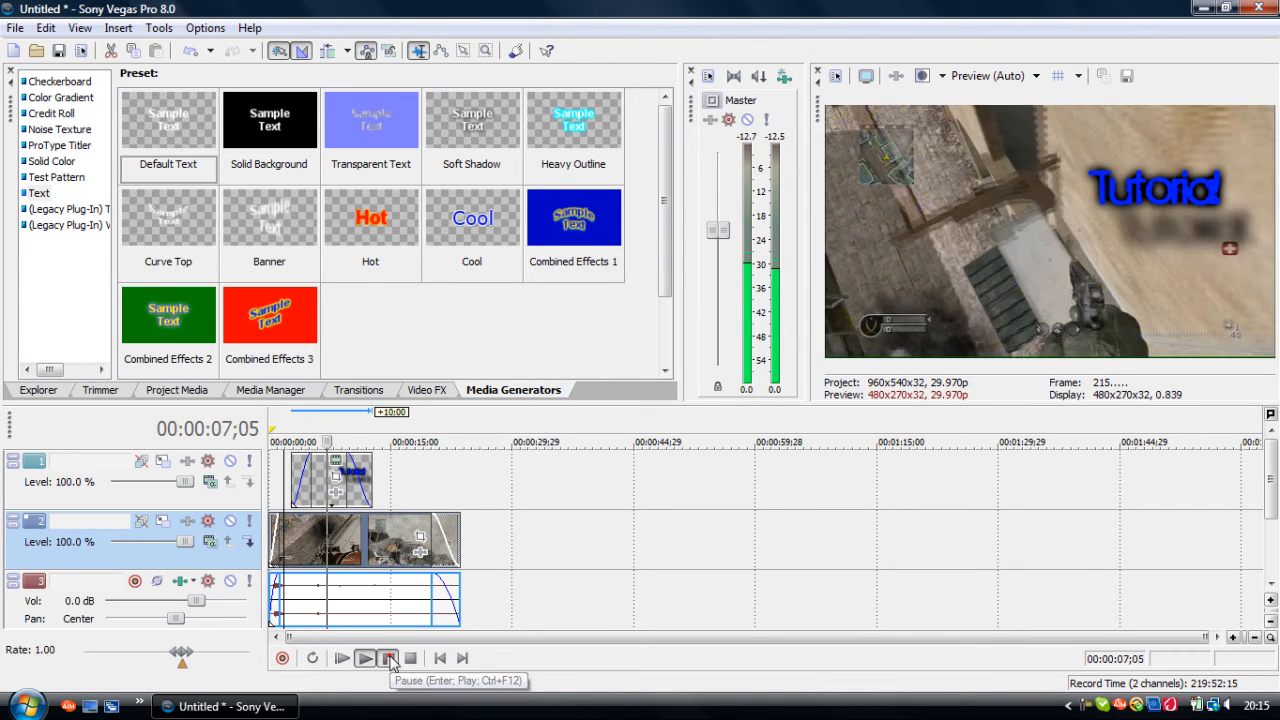
pyautogui.click(389, 658)
pyautogui.click(271, 530)
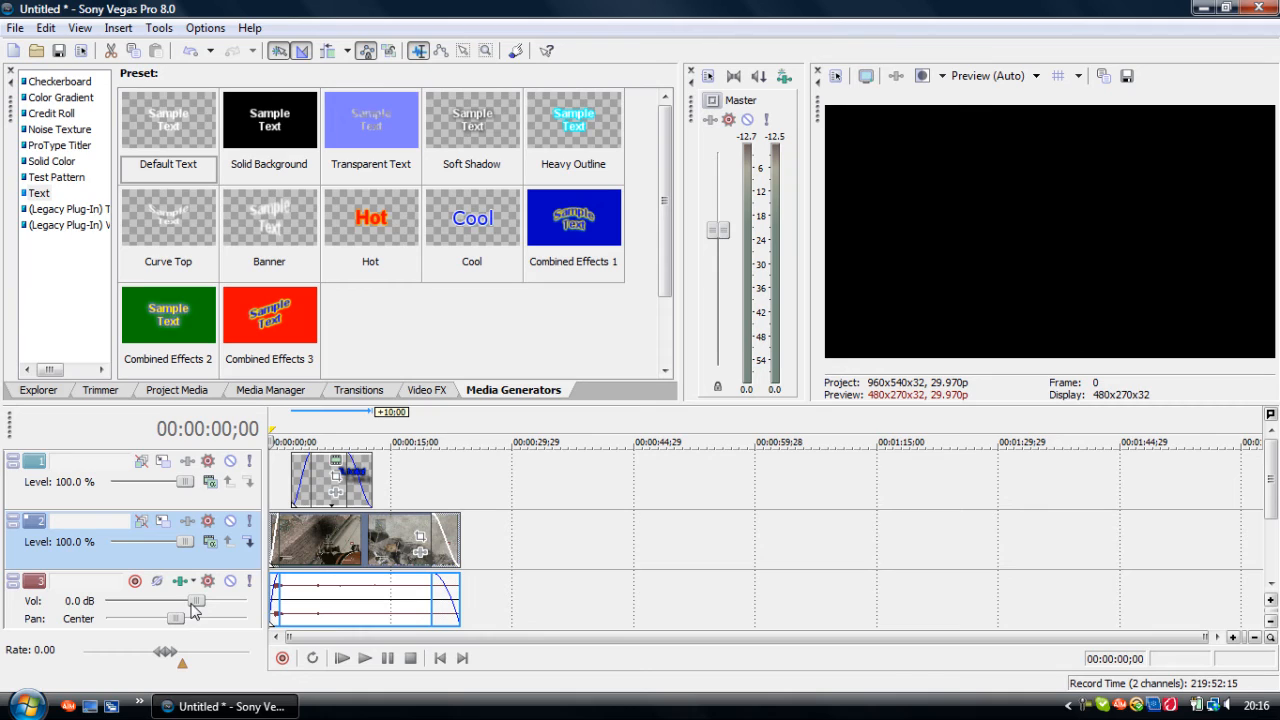
# - Try adjusting the audio track's volume and the levels of both video tracks
pyautogui.moveTo(195, 605)
pyautogui.mouseDown()
pyautogui.moveTo(168, 605)
pyautogui.moveTo(197, 607)
pyautogui.mouseUp()
pyautogui.click(305, 560)
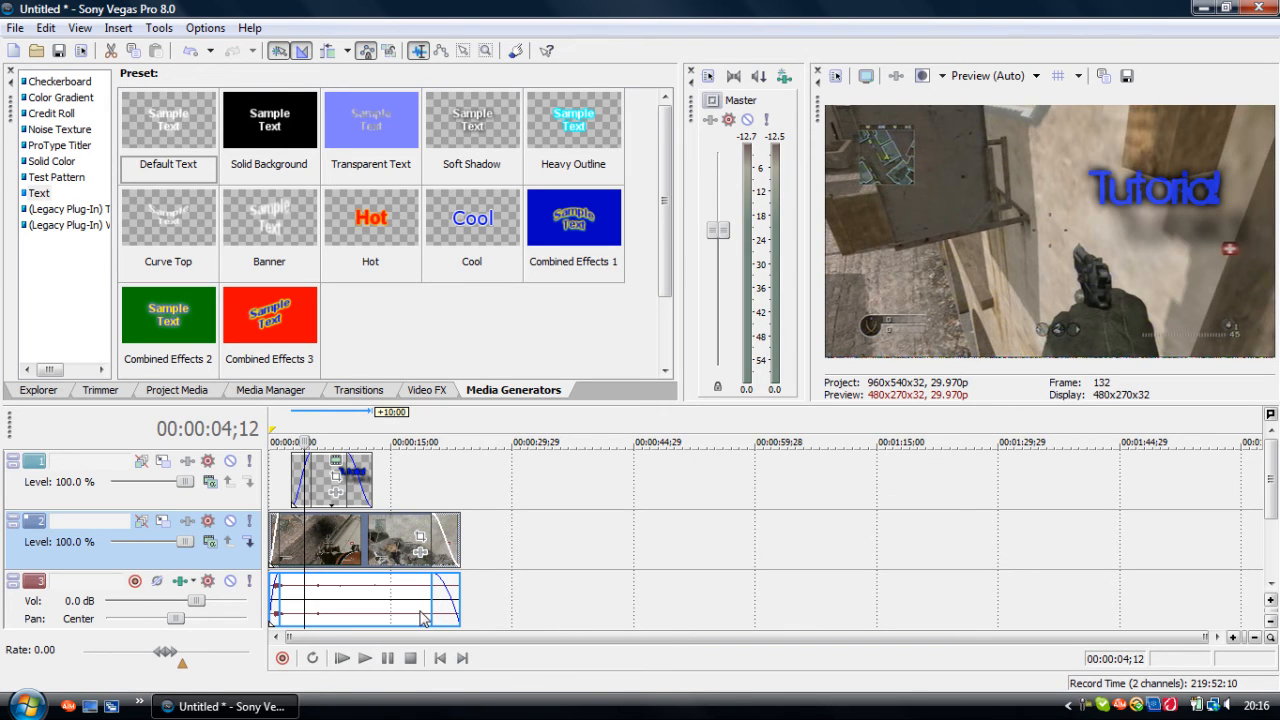
pyautogui.moveTo(183, 540)
pyautogui.mouseDown()
pyautogui.moveTo(117, 545)
pyautogui.moveTo(188, 541)
pyautogui.mouseUp()
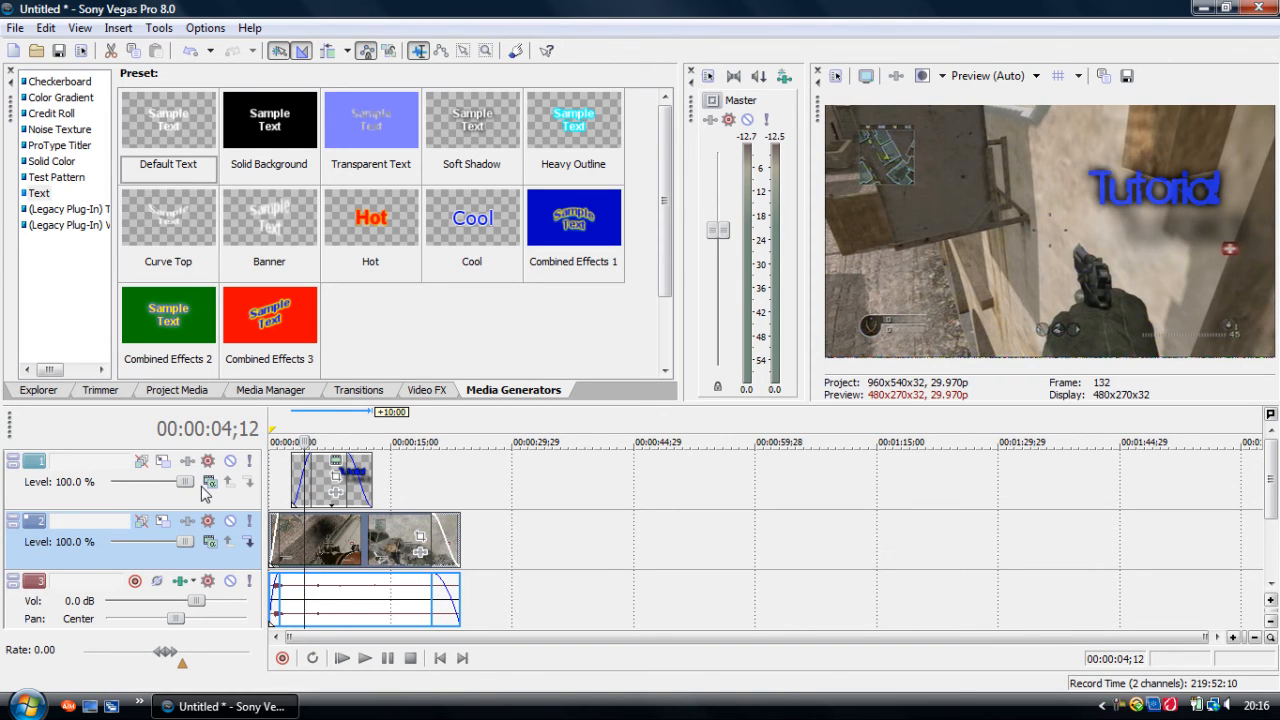
pyautogui.moveTo(185, 488)
pyautogui.mouseDown()
pyautogui.moveTo(118, 487)
pyautogui.moveTo(184, 482)
pyautogui.mouseUp()
# - Browse the Checkerboard, Color Gradient and Credit Roll presets of the media generators
pyautogui.click(62, 81)
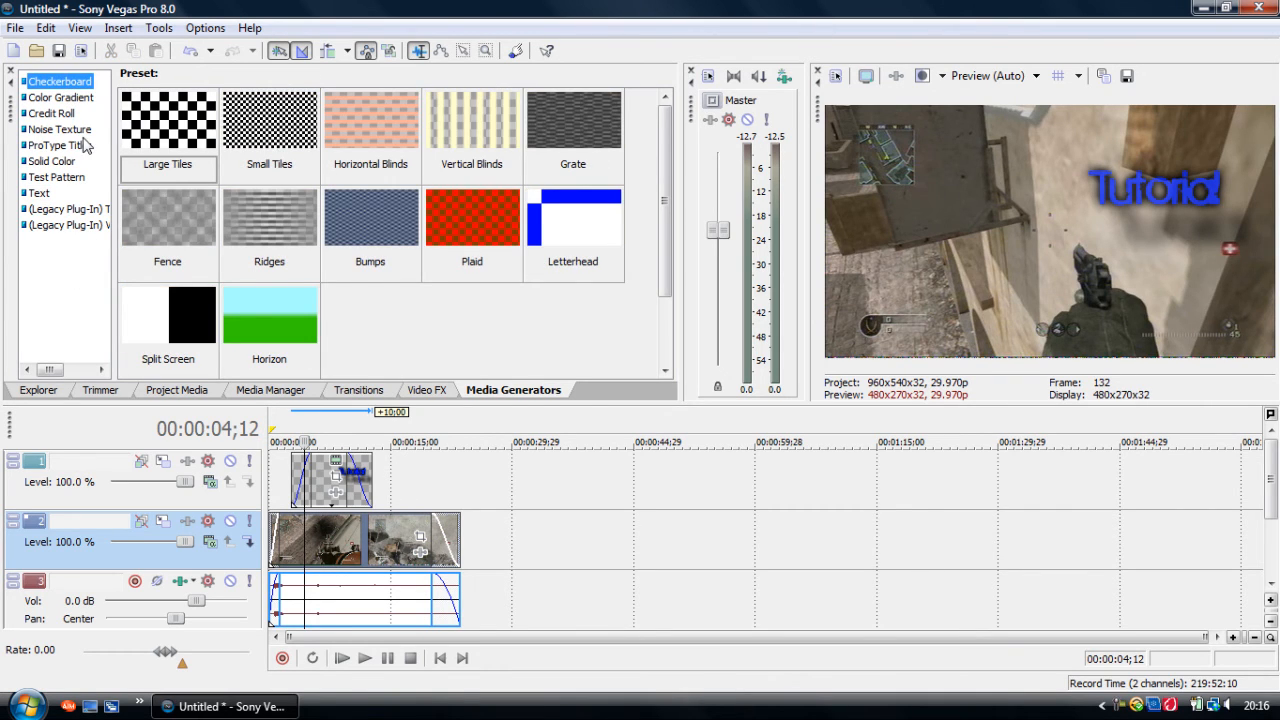
pyautogui.click(62, 97)
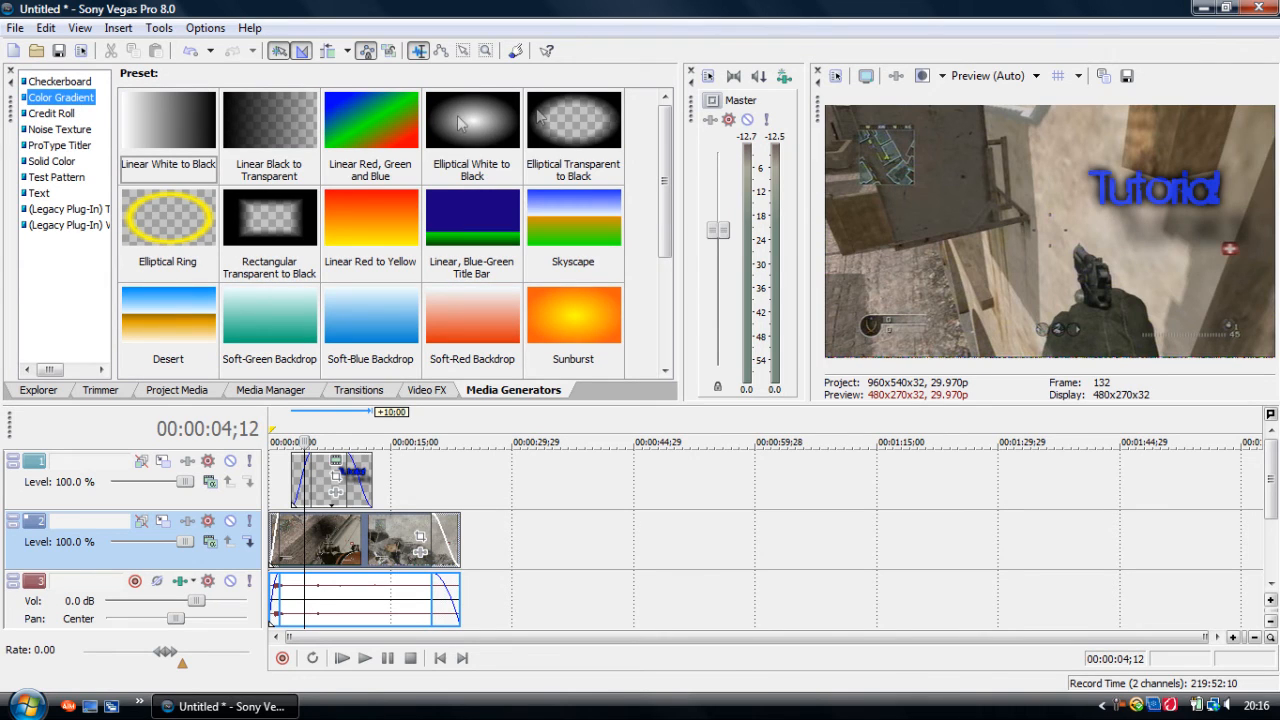
pyautogui.click(72, 114)
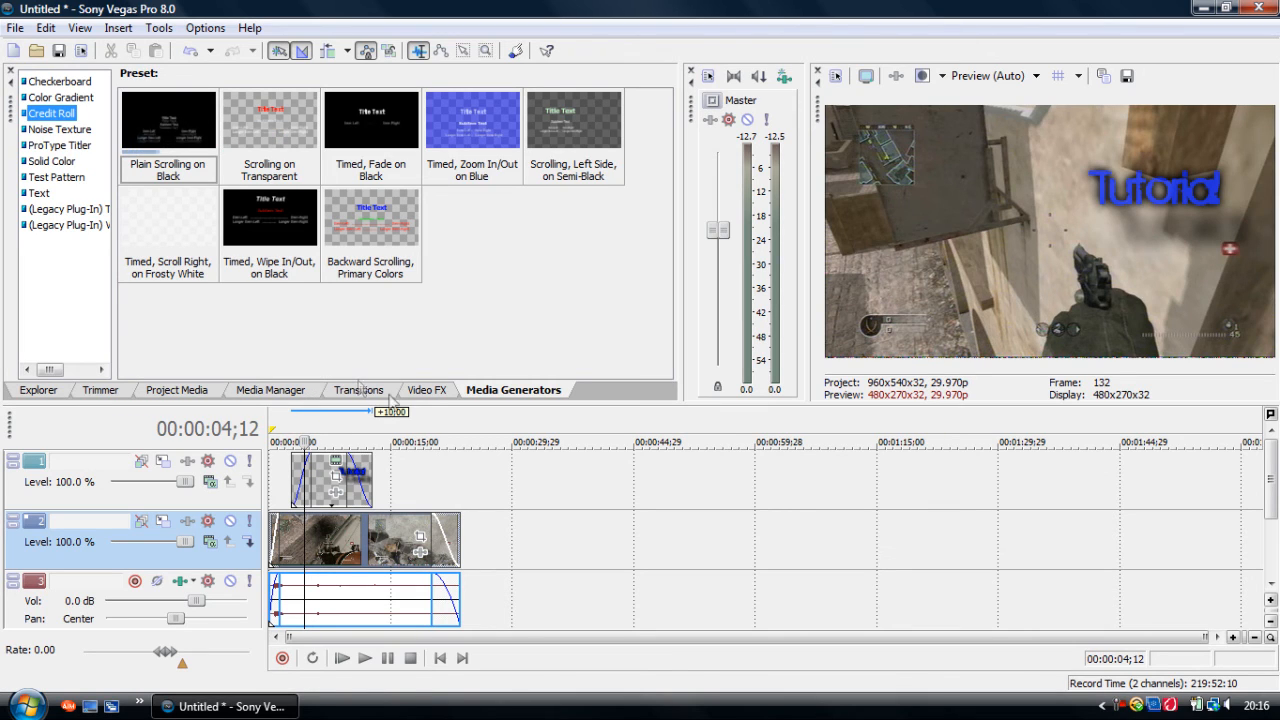
# - Split the gameplay clip at 00:00:14;14 and delete the text title event from track 1
pyautogui.click(386, 538)
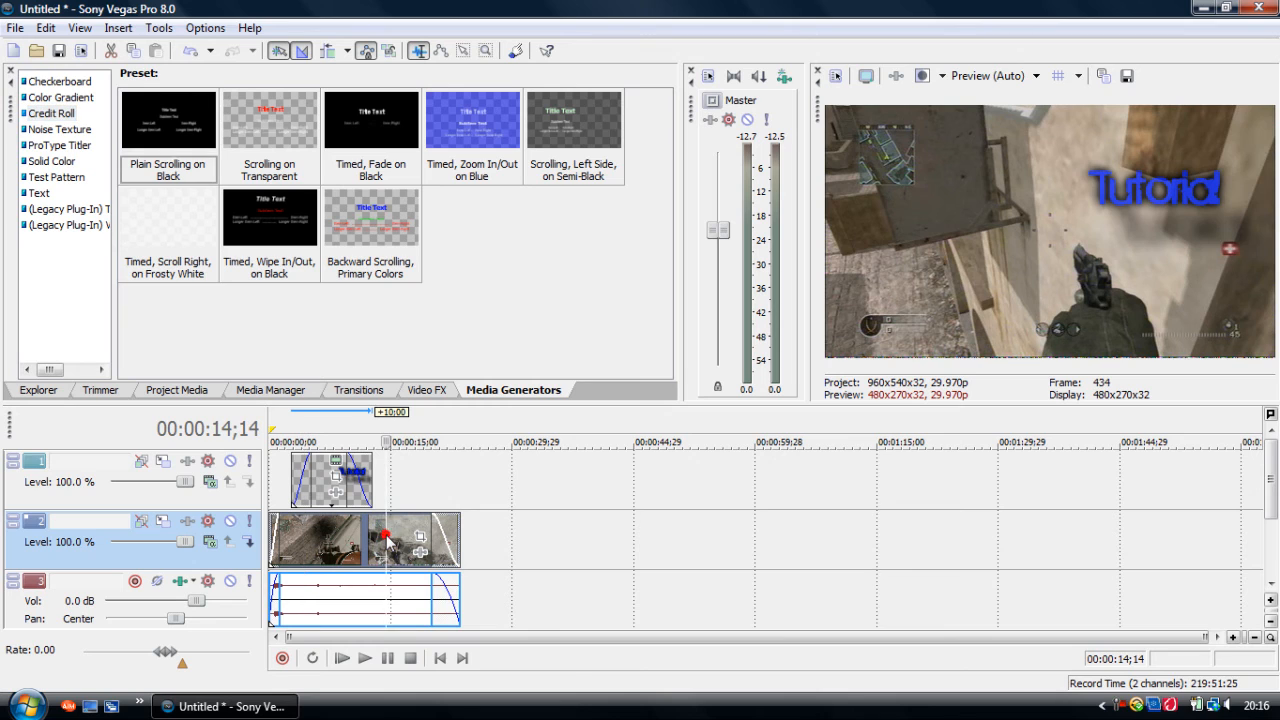
pyautogui.press('s')
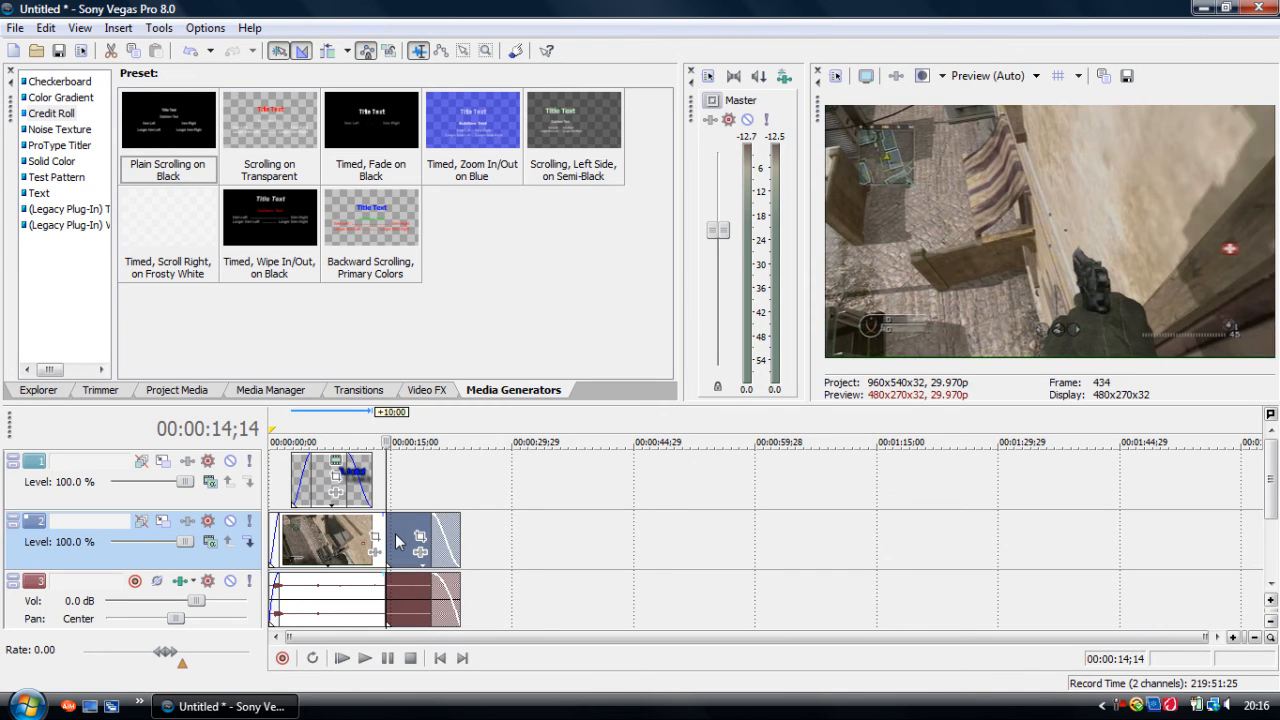
pyautogui.click(322, 476)
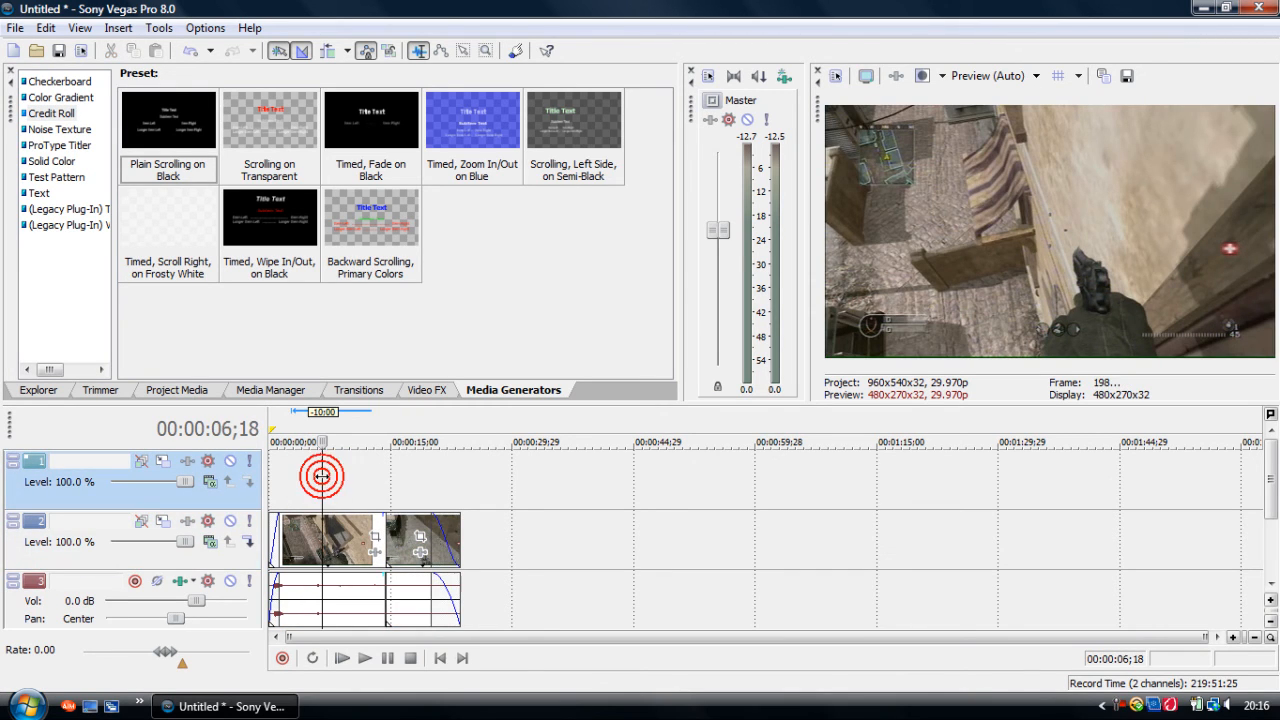
# - Overlap the second gameplay part onto the end of the first by 2:09 as a crossfade, and preview it from 00:00:10;19
pyautogui.moveTo(416, 543); pyautogui.dragTo(396, 550)
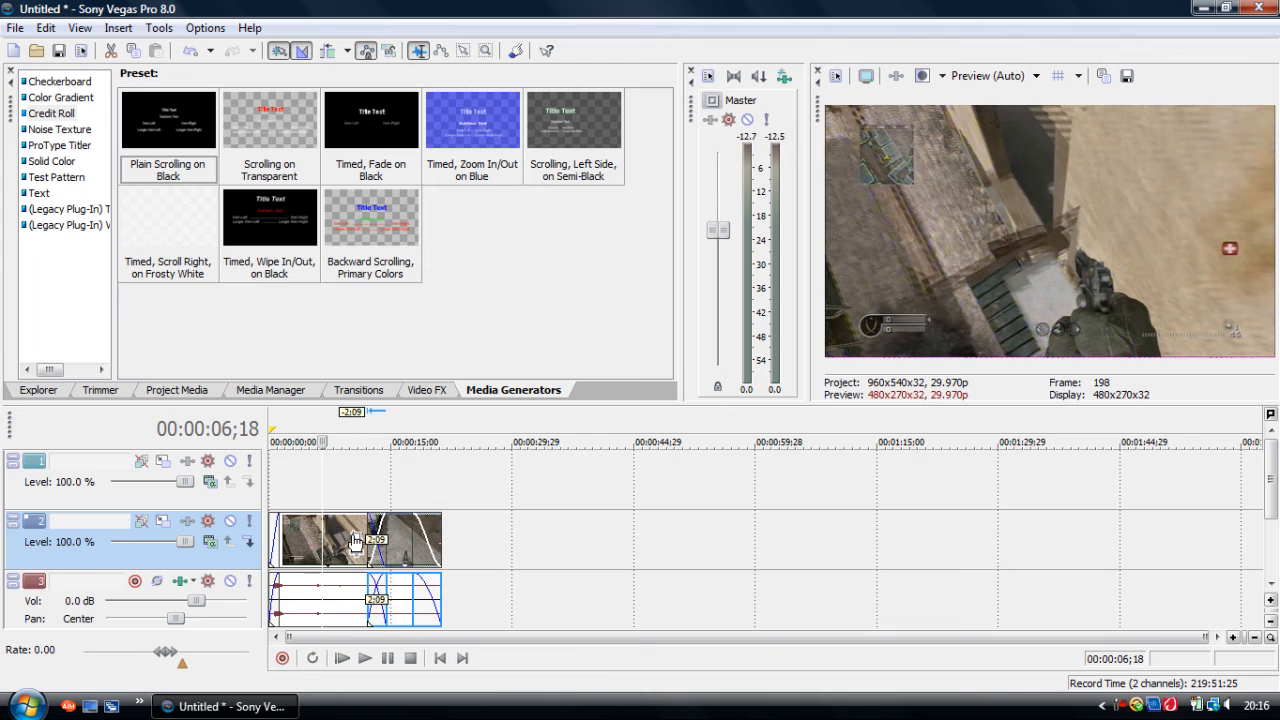
pyautogui.click(355, 541)
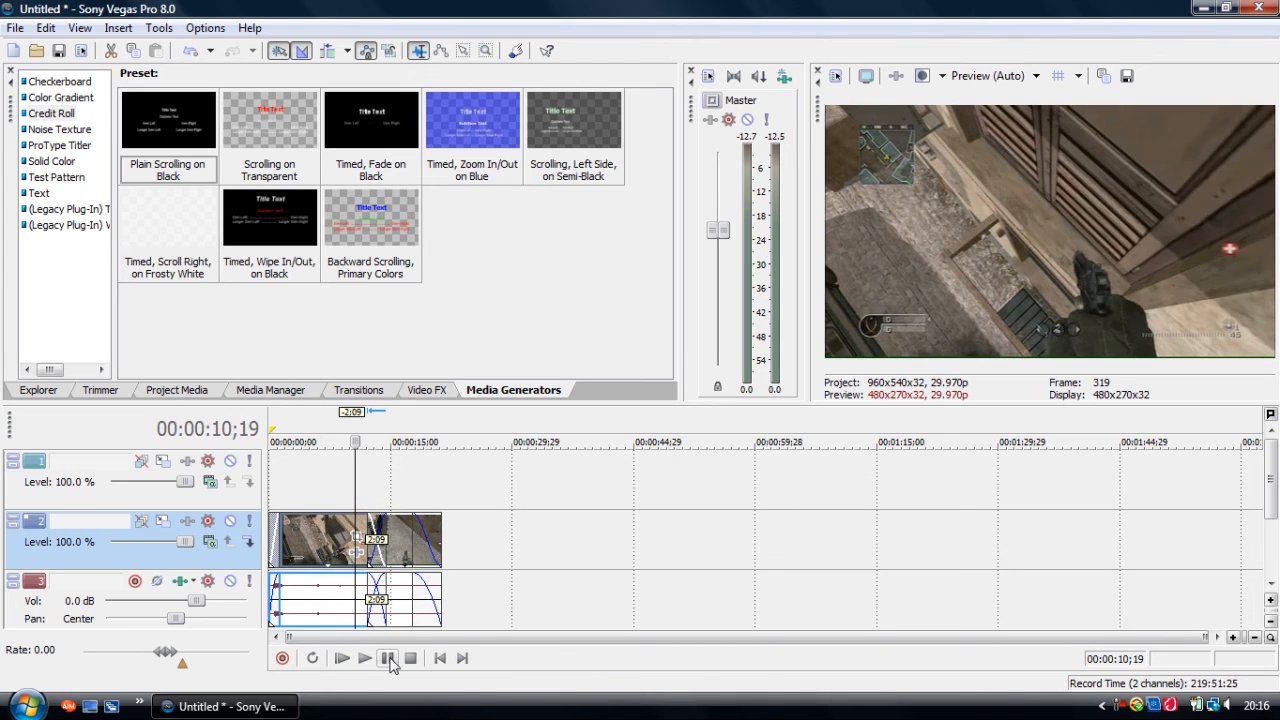
pyautogui.click(389, 659)
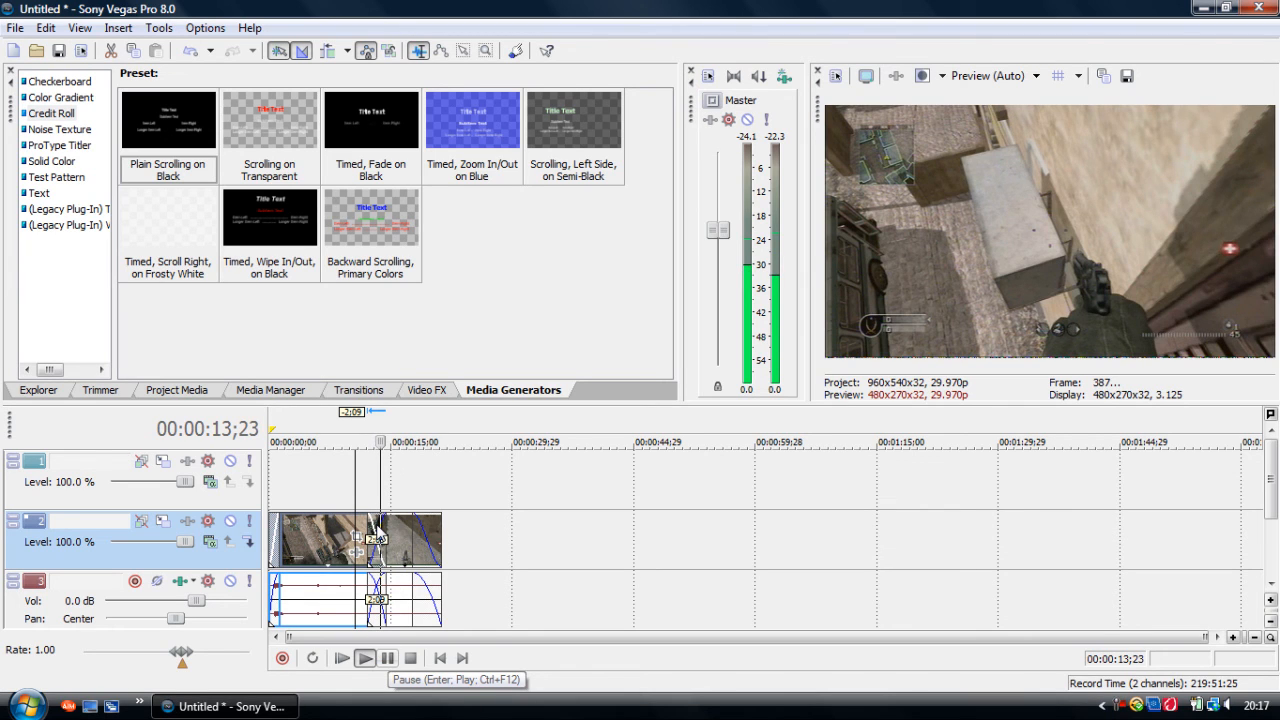
# - Apply the 3D Blinds transition with the Spin preset to the crossfade between the two gameplay parts
pyautogui.click(378, 537)
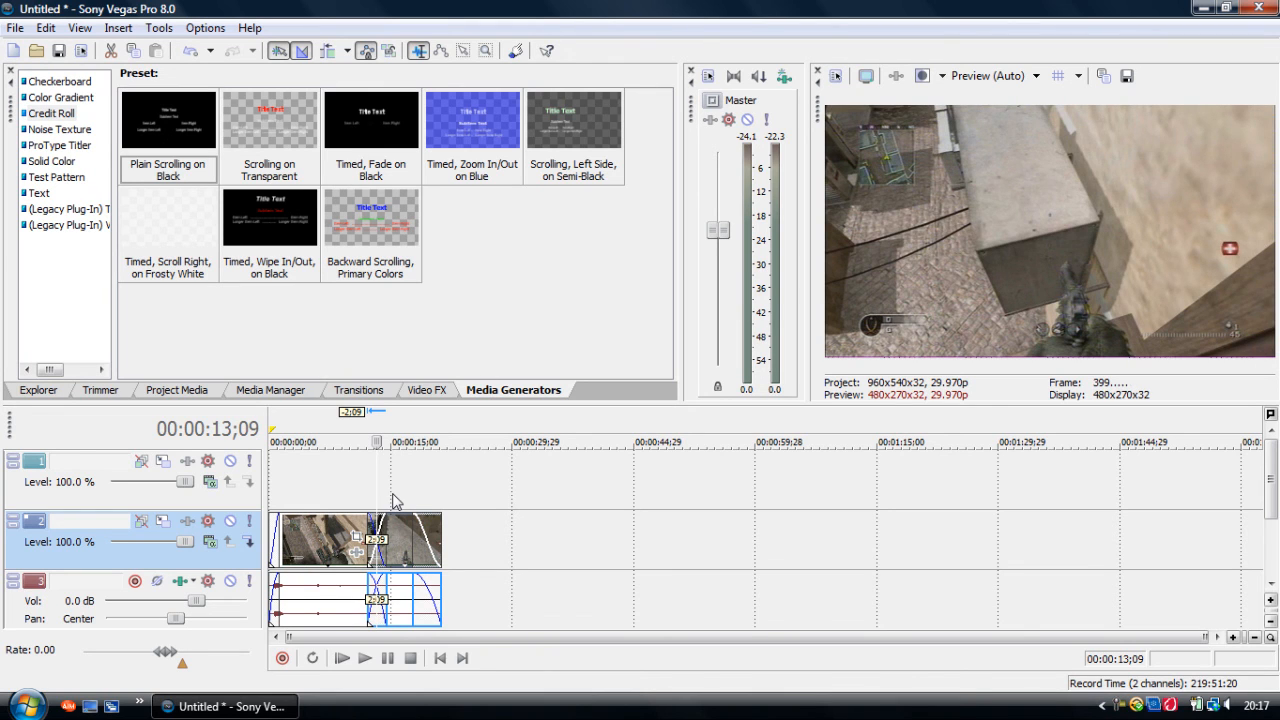
pyautogui.scroll(10, 393, 500)
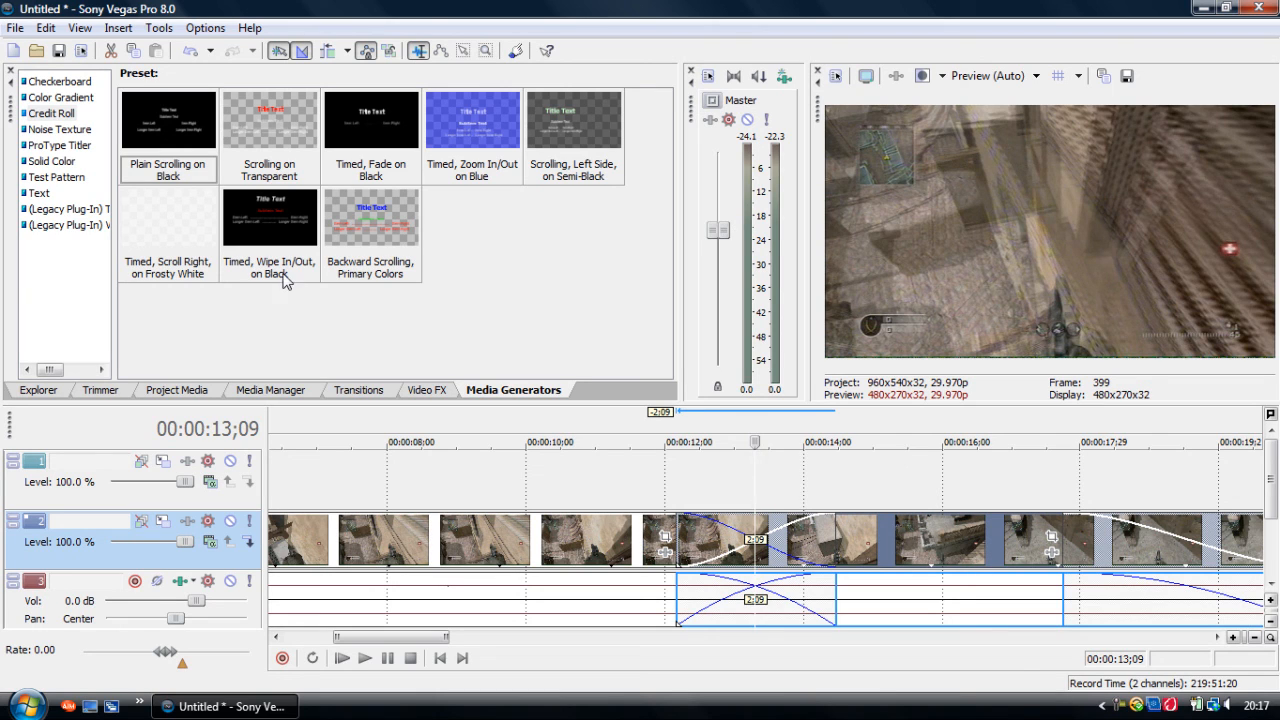
pyautogui.click(356, 394)
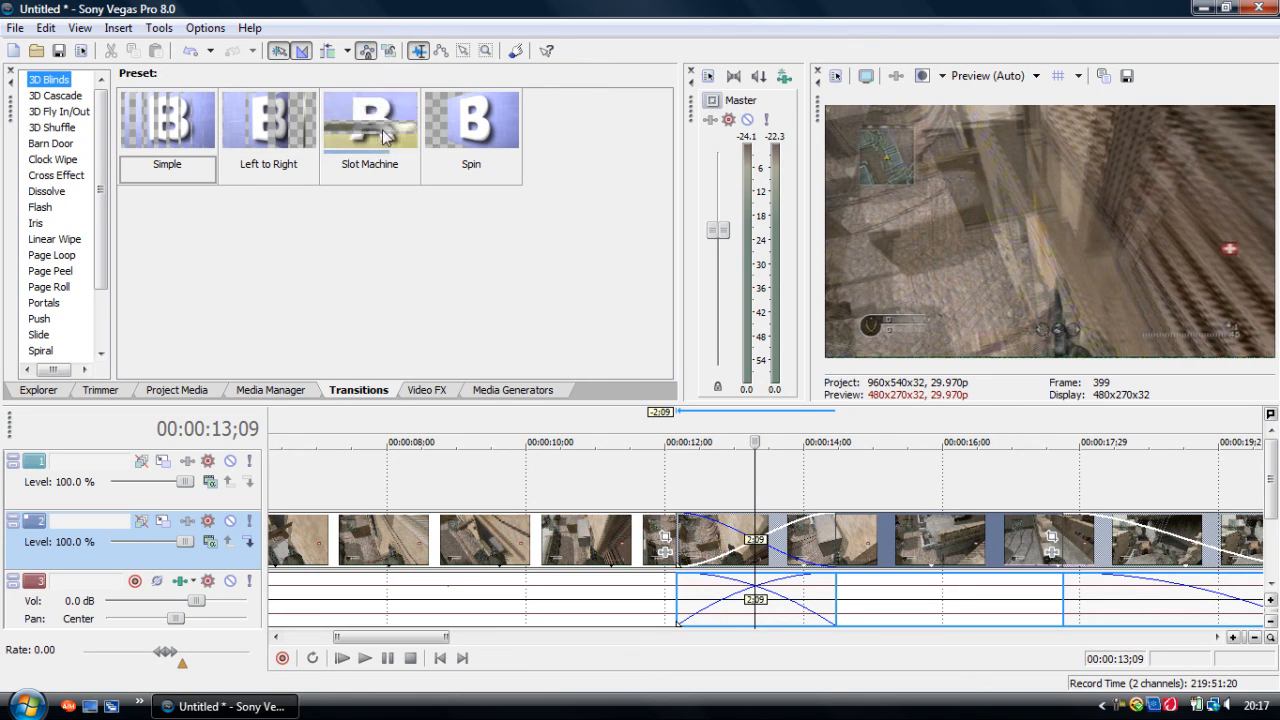
pyautogui.moveTo(490, 133); pyautogui.dragTo(760, 557)
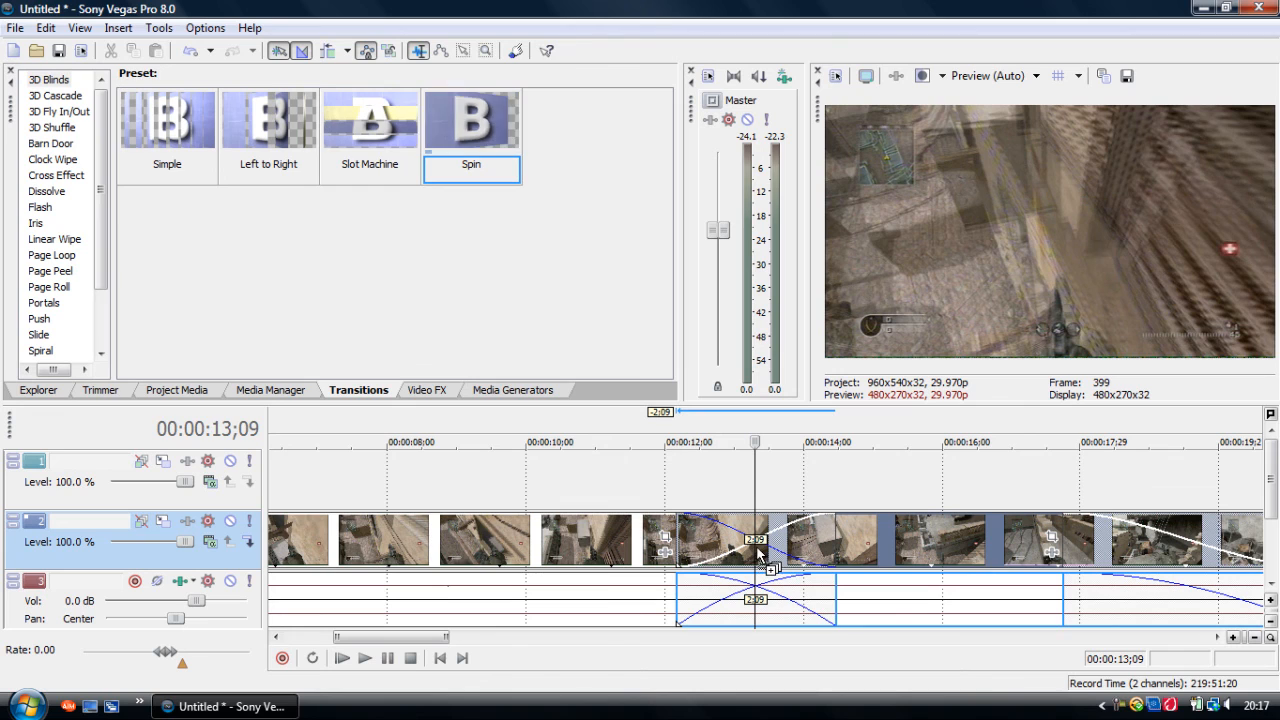